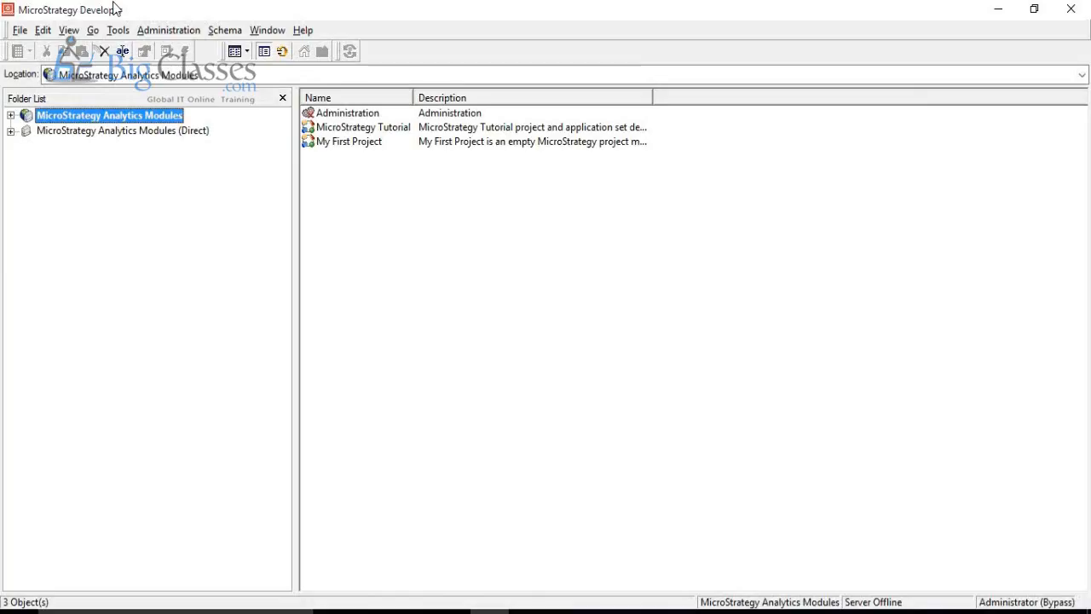
Step: Disconnect from the MicroStrategy Analytics Modules project source and reconnect by logging in with the administrator login and a blank password
{"action": "right_click", "coordinate": [93, 118]}
{"action": "left_click", "coordinate": [117, 132]}
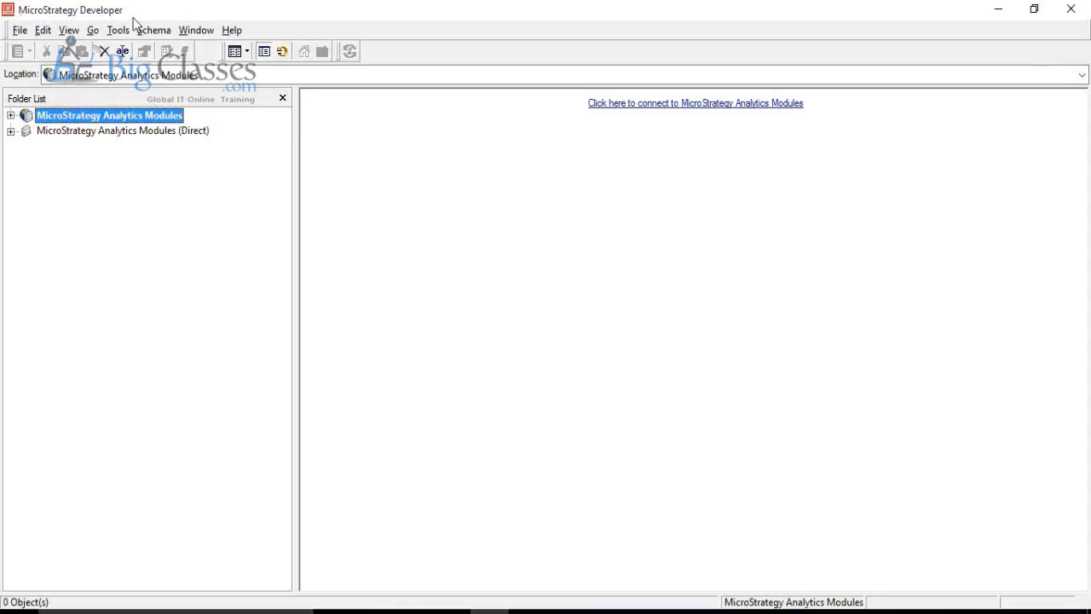
{"action": "double_click", "coordinate": [76, 116]}
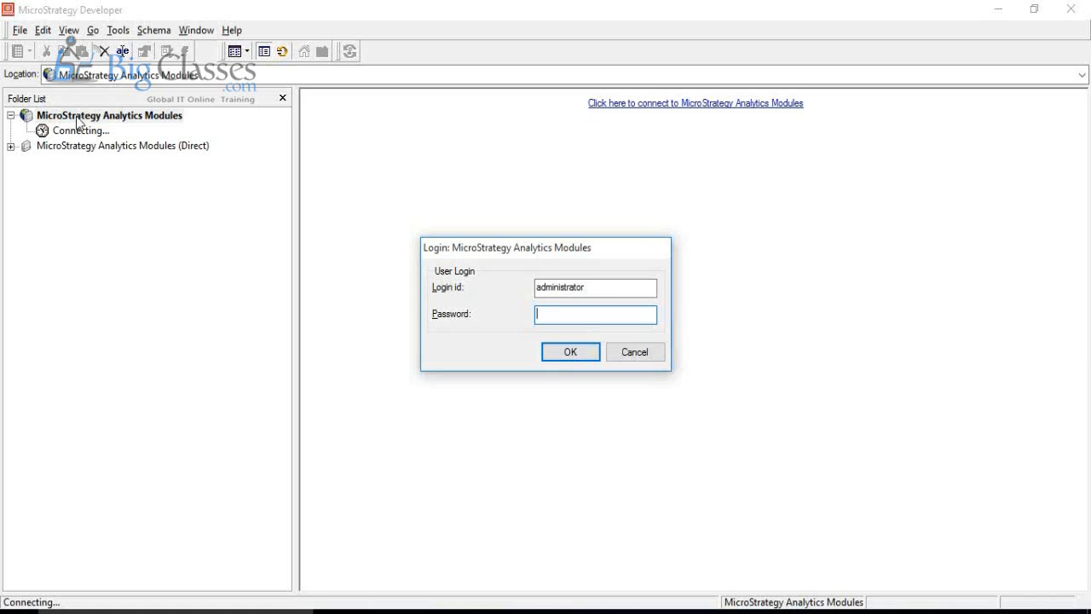
{"action": "key", "text": "Return"}
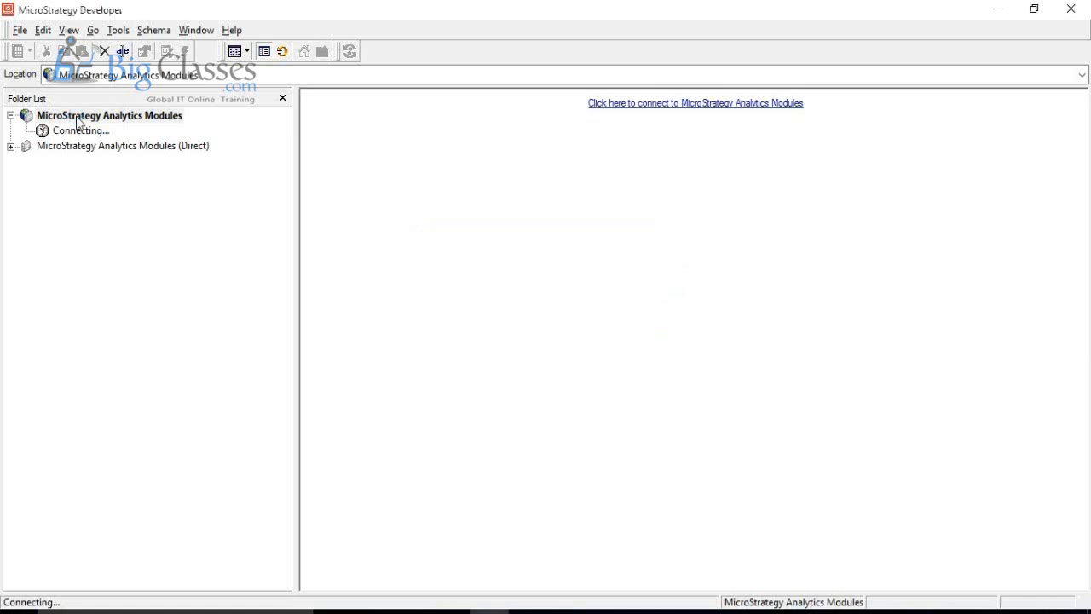
{"action": "key", "text": "Return"}
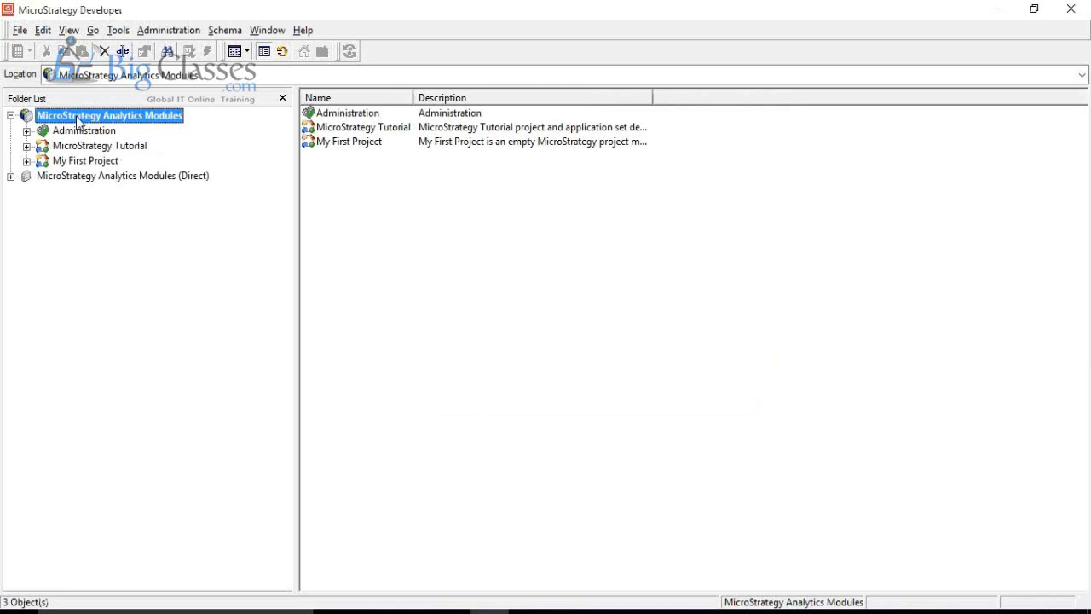
Step: Go through the MicroStrategy Tutorial and My First Project entries under the MicroStrategy Analytics Modules project source
{"action": "key", "text": "Down"}
{"action": "key", "text": "Down"}
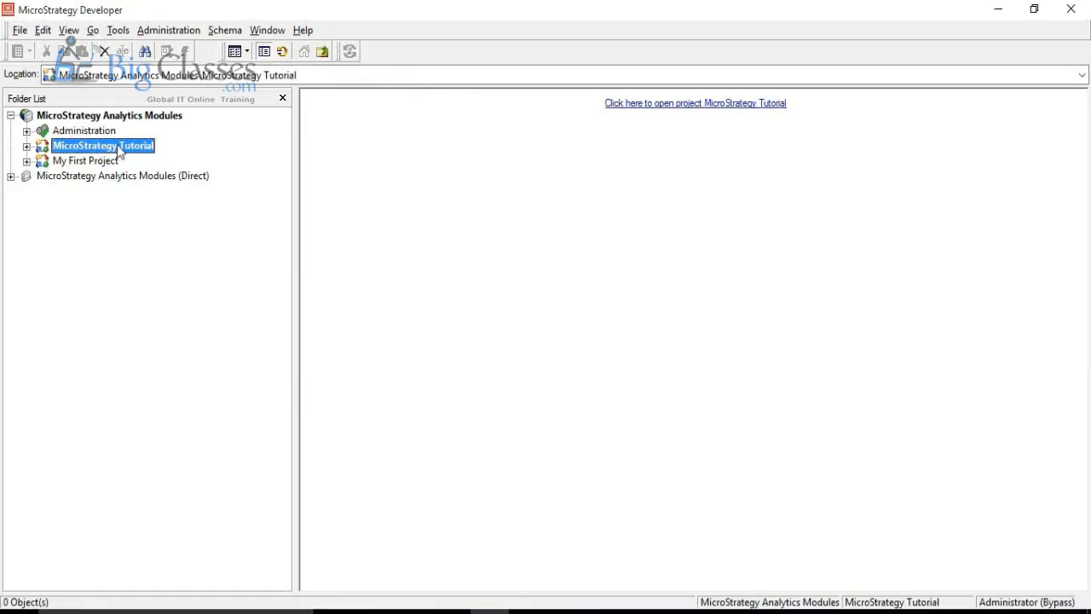
{"action": "key", "text": "Down"}
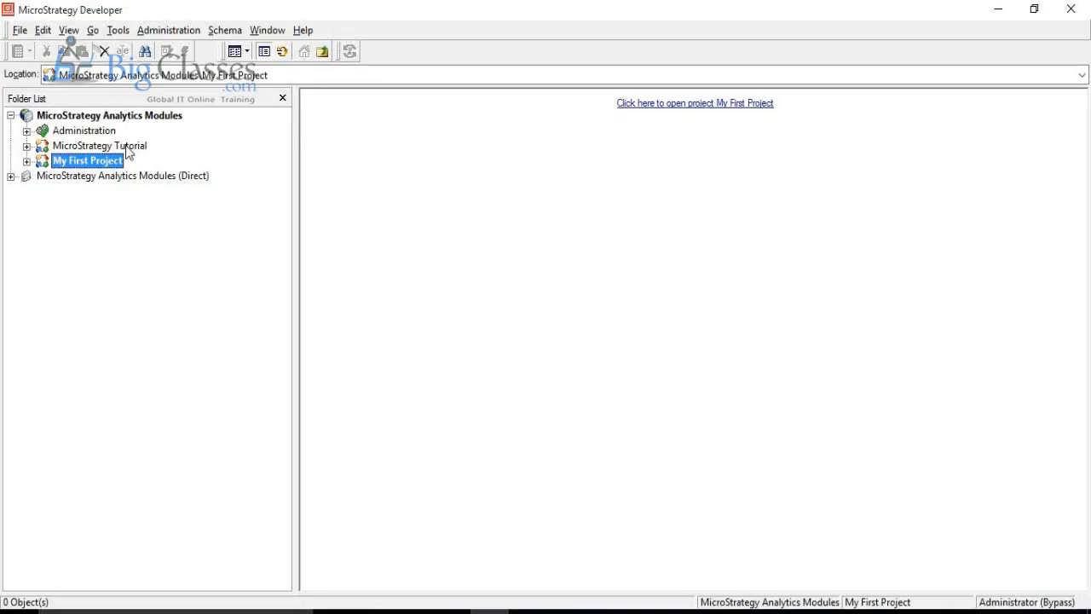
Step: Open a blank Notepad document and write "Project Source >> Metadata" as its first line
{"action": "key", "text": "super+r"}
{"action": "type", "text": "notepad"}
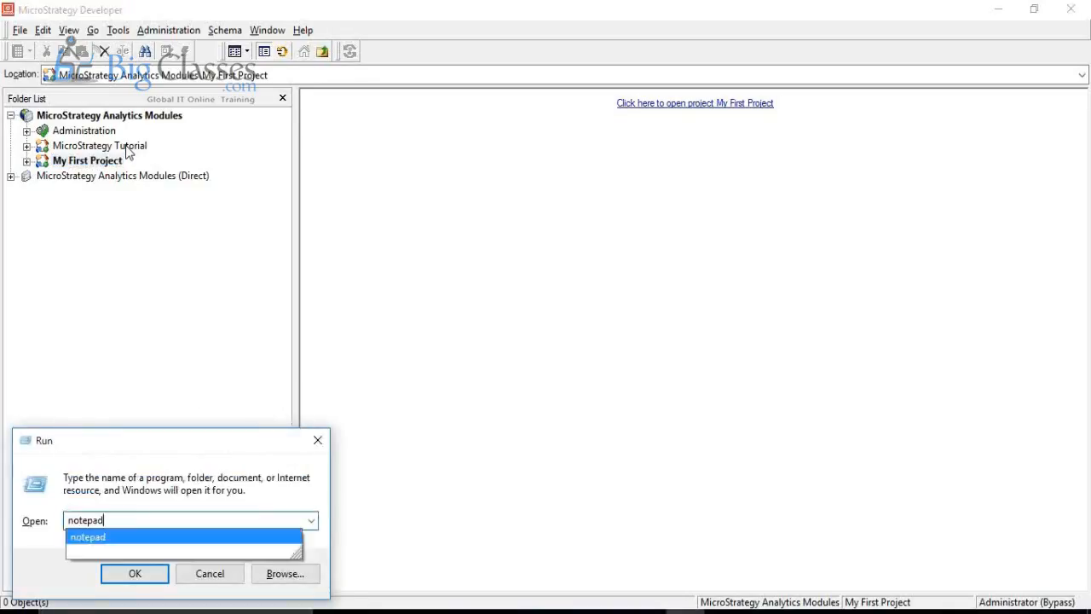
{"action": "key", "text": "Return"}
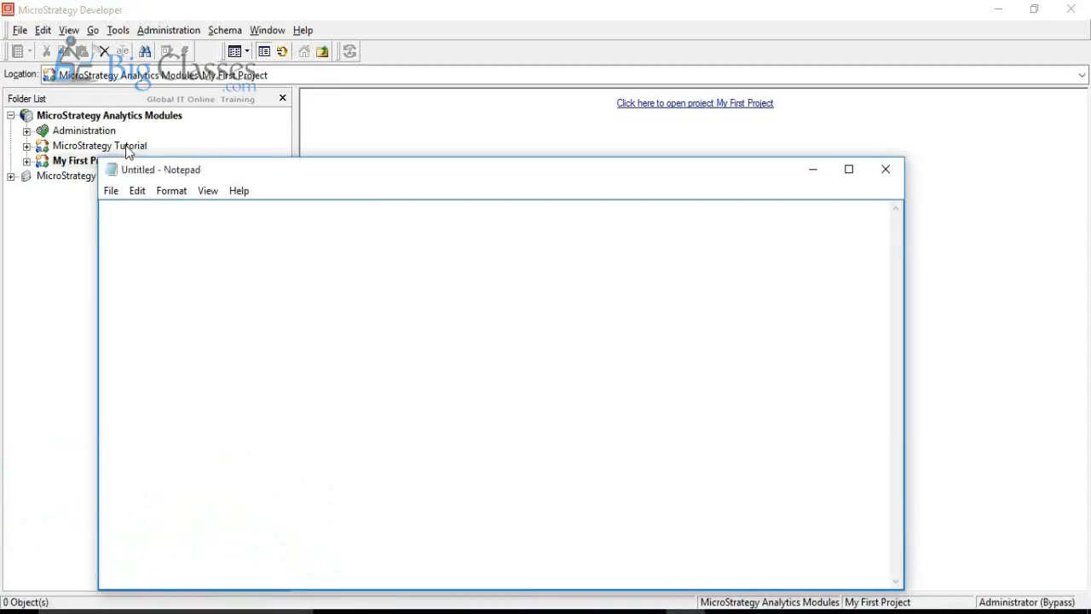
{"action": "key", "text": "ctrl+p"}
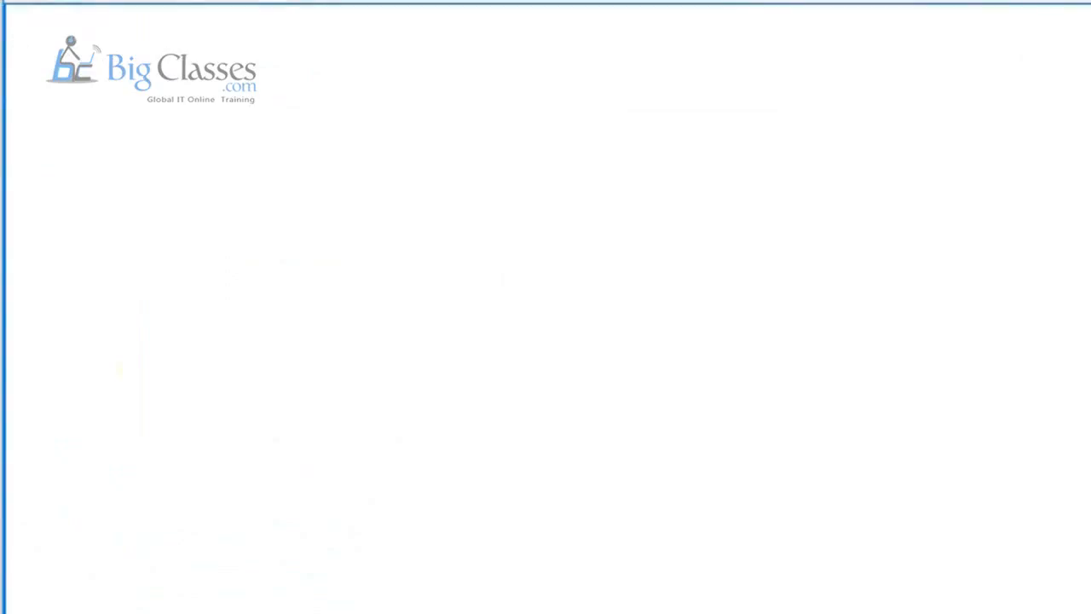
{"action": "type", "text": "Project "}
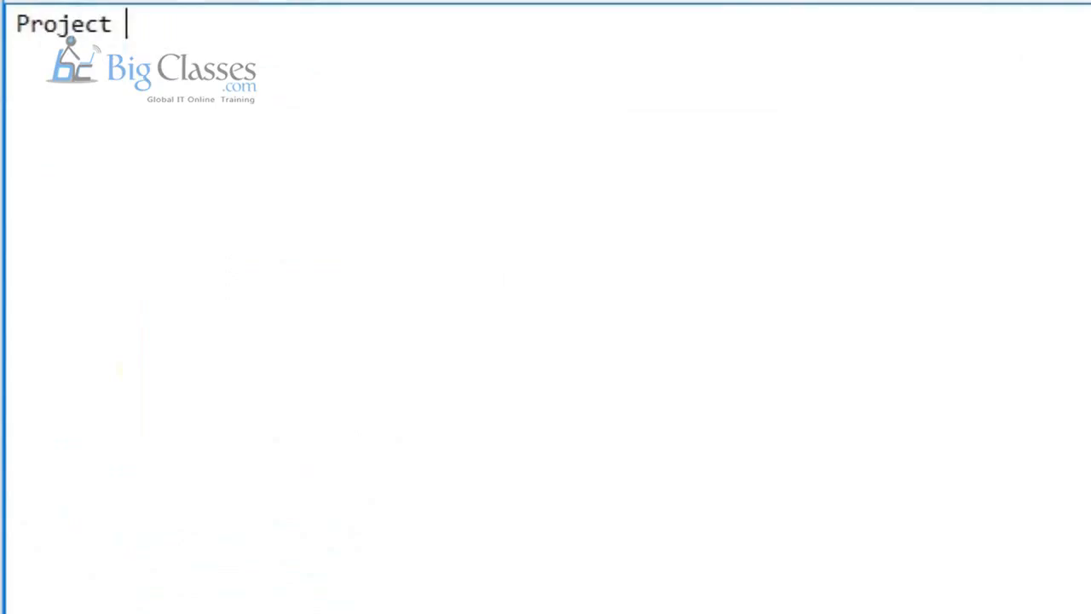
{"action": "type", "text": "Source "}
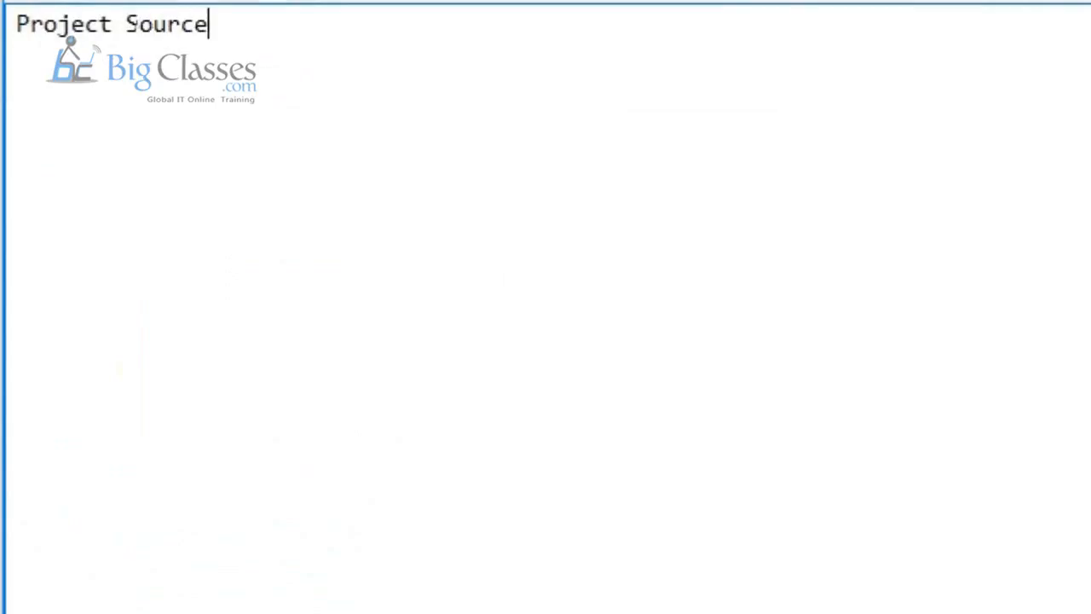
{"action": "type", "text": ">> Metadata"}
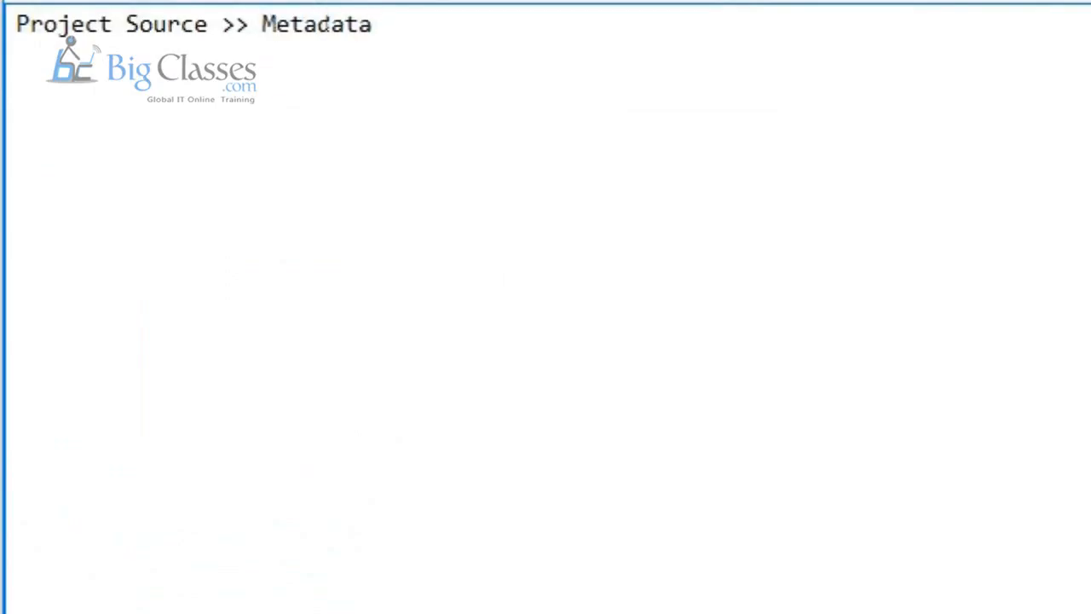
Step: Add the line "Projects >> DWH" to the note, leaving one blank line above it
{"action": "key", "text": "Return"}
{"action": "key", "text": "Return"}
{"action": "type", "text": "Projects "}
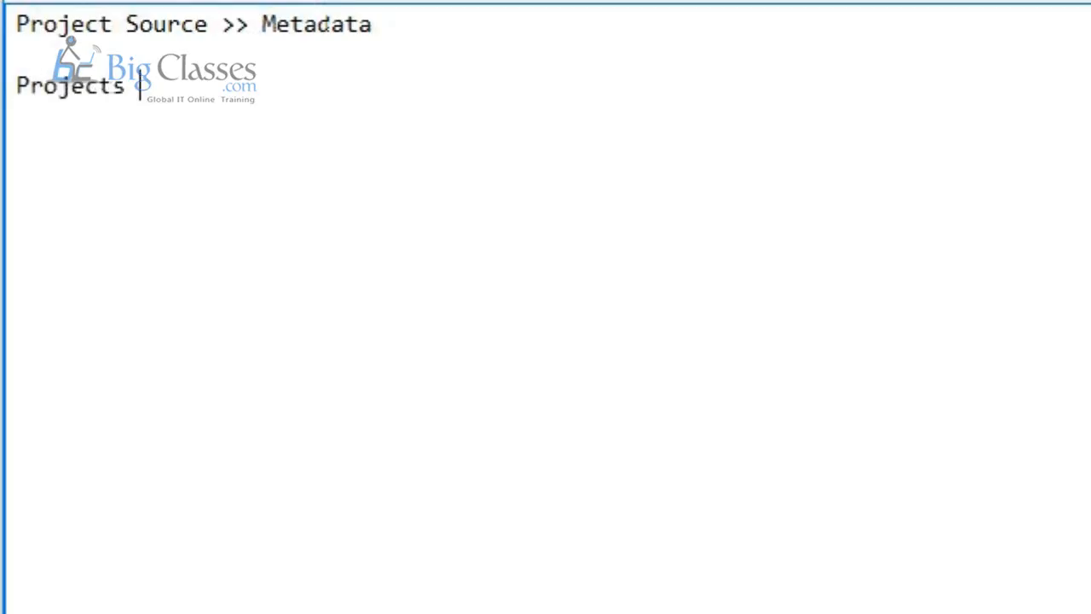
{"action": "type", "text": ">> DWH"}
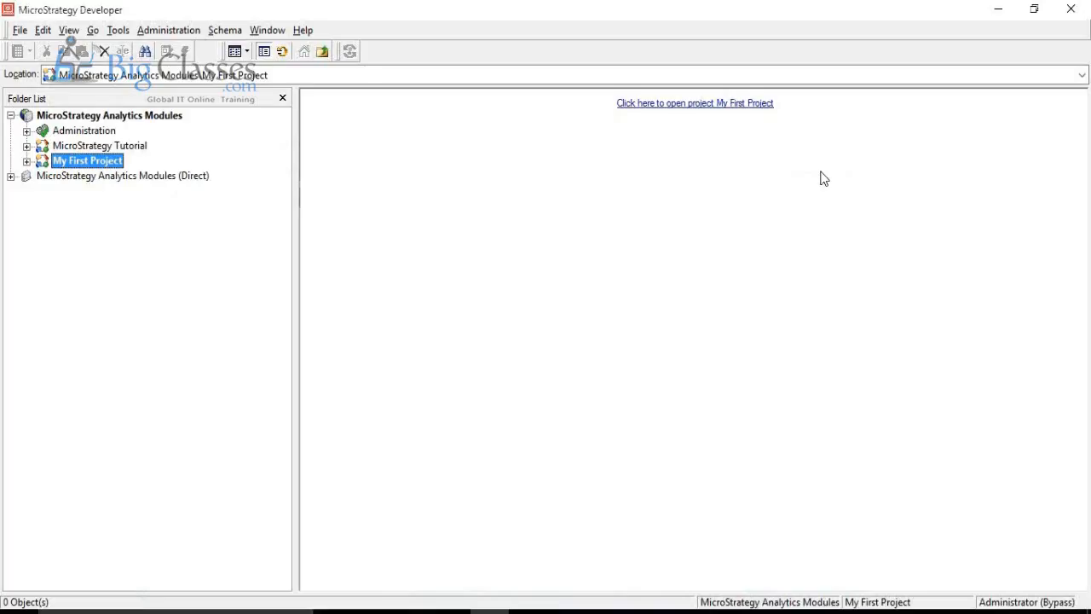
Step: In MicroStrategy Developer, expand MicroStrategy Tutorial to examine its Schema Objects and Public Objects folders, then collapse Schema Objects
{"action": "key", "text": "Up"}
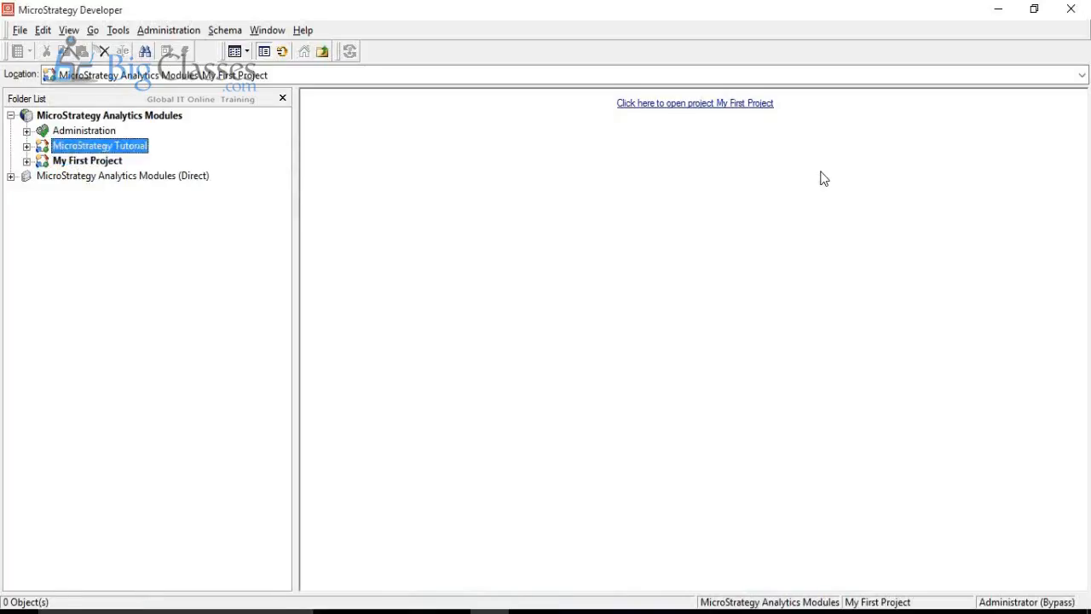
{"action": "key", "text": "Right"}
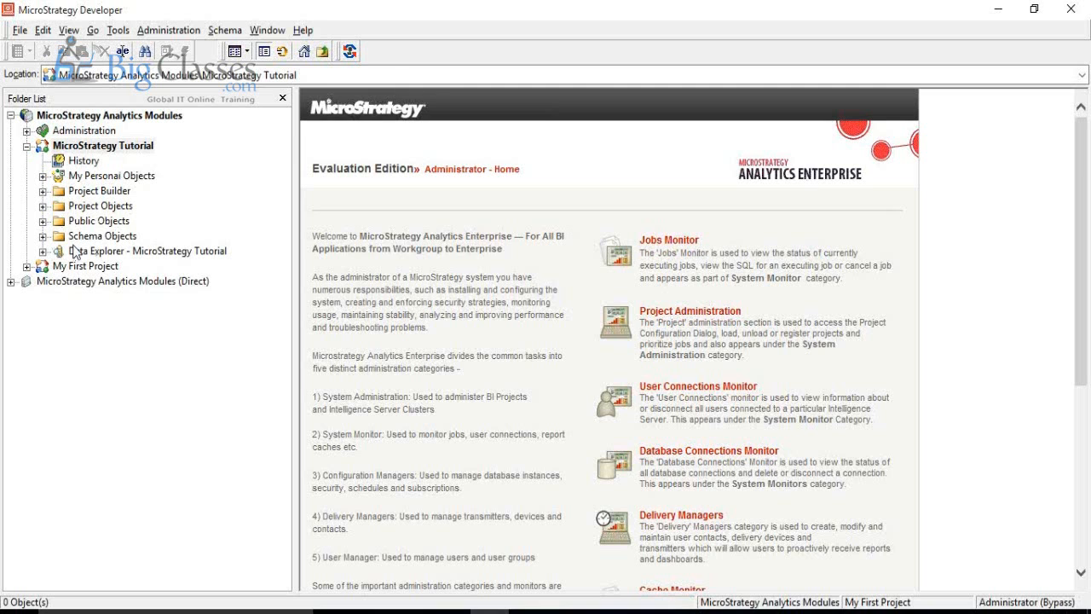
{"action": "left_click", "coordinate": [41, 236]}
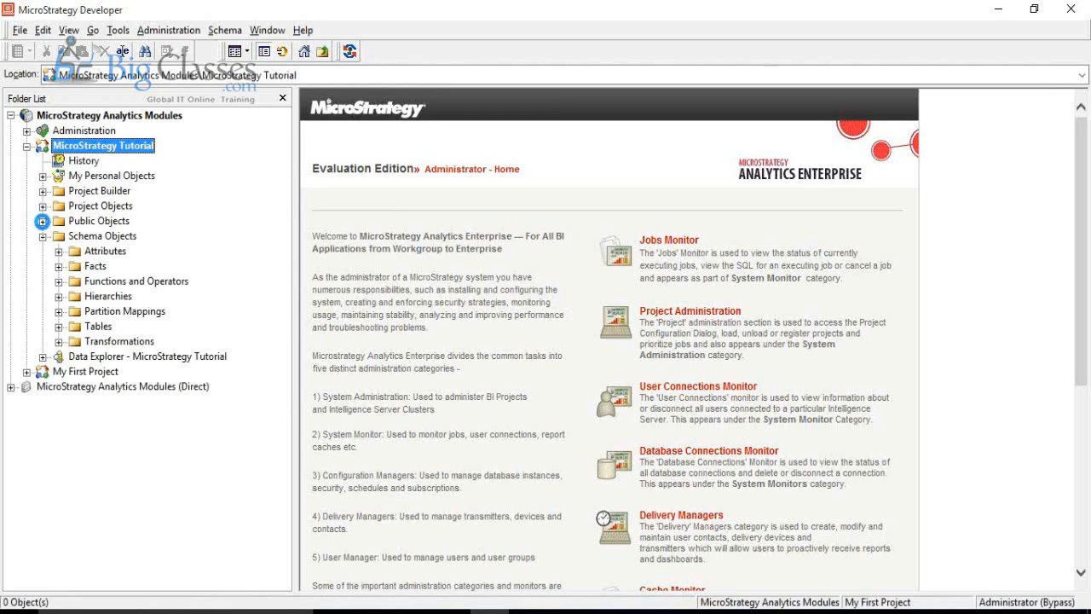
{"action": "left_click", "coordinate": [42, 222]}
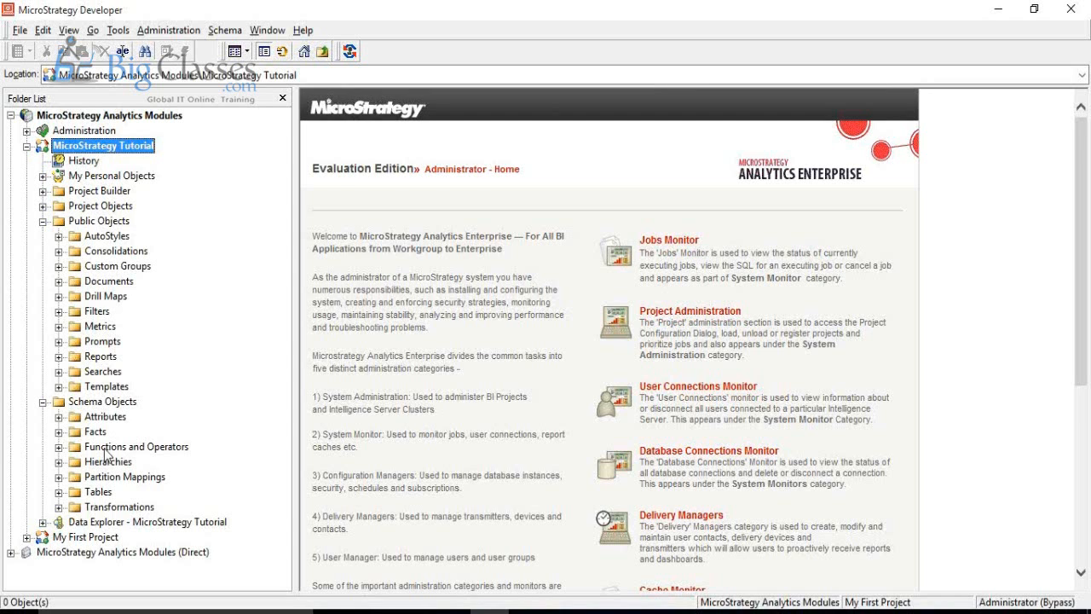
{"action": "left_click", "coordinate": [43, 401]}
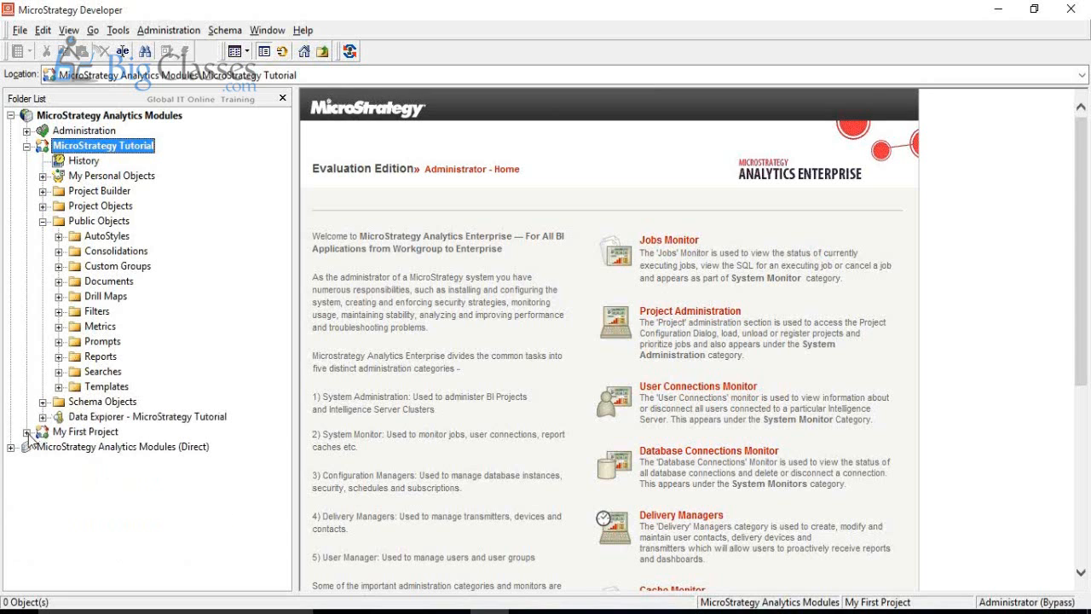
Step: Expand My First Project to examine the subfolders of its Public Objects and Schema Objects, then collapse the project
{"action": "left_click", "coordinate": [26, 432]}
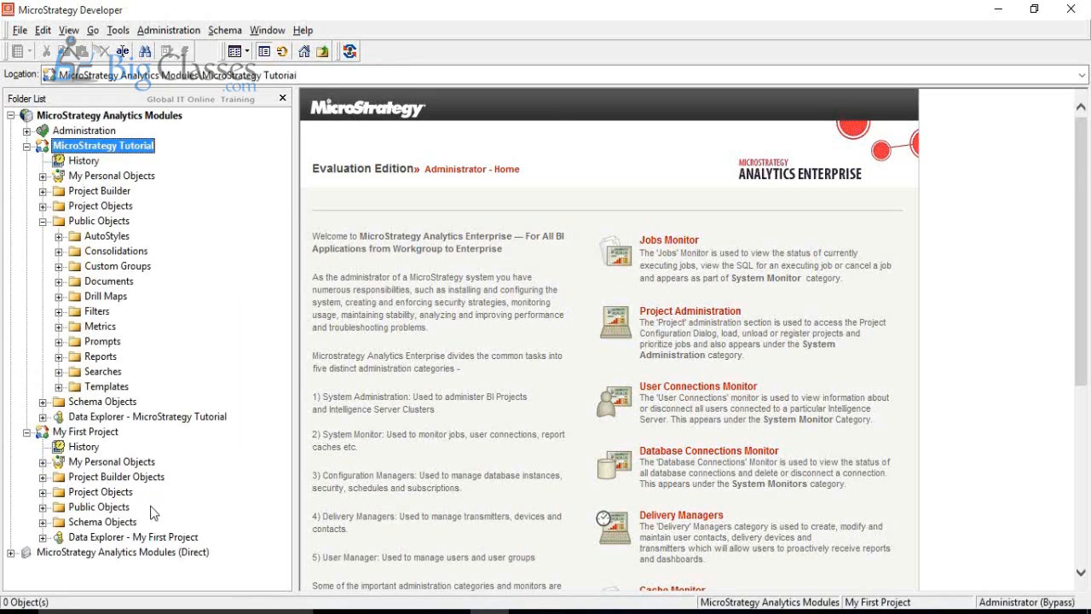
{"action": "left_click", "coordinate": [42, 506]}
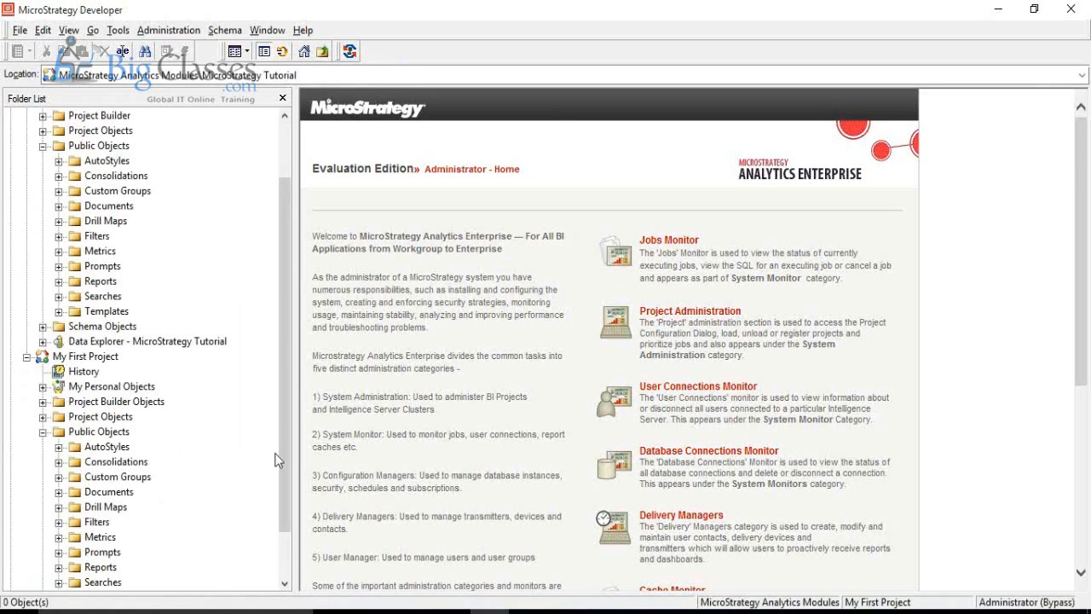
{"action": "left_click_drag", "start_coordinate": [281, 449], "coordinate": [284, 507]}
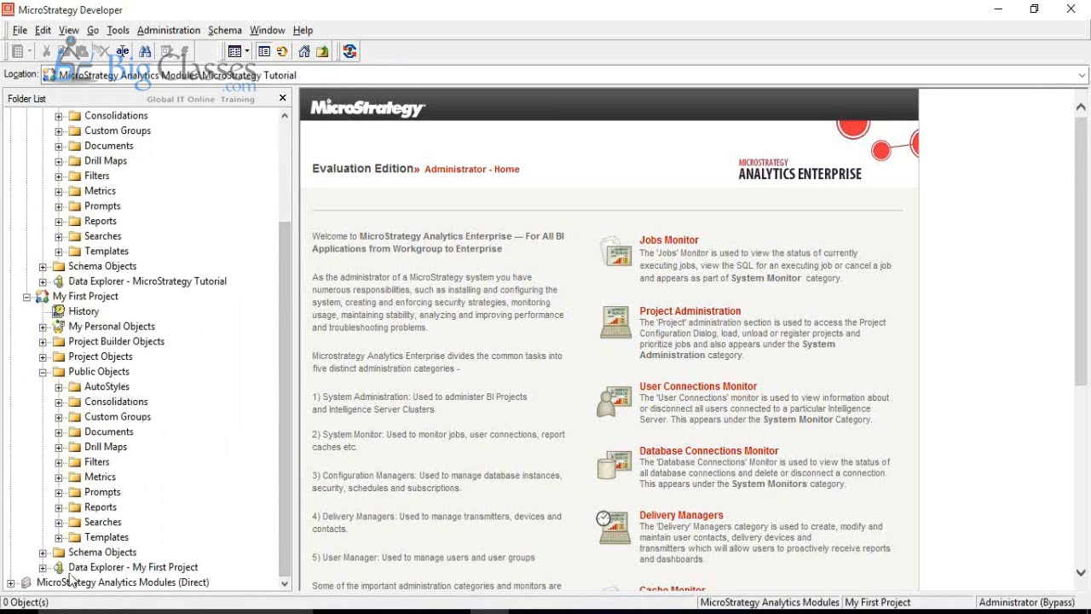
{"action": "left_click", "coordinate": [43, 551]}
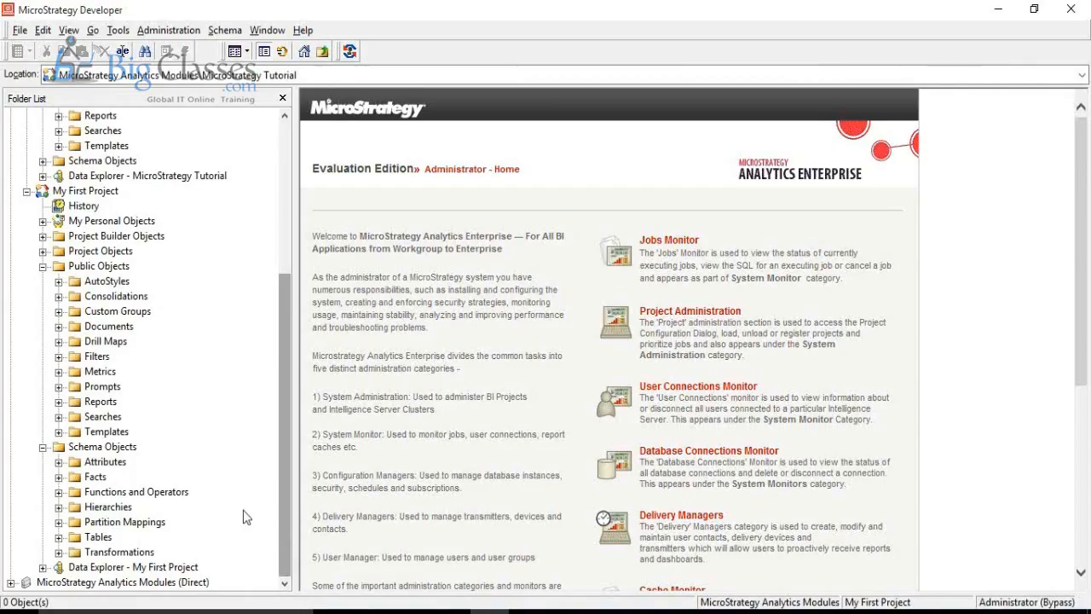
{"action": "left_click", "coordinate": [27, 192]}
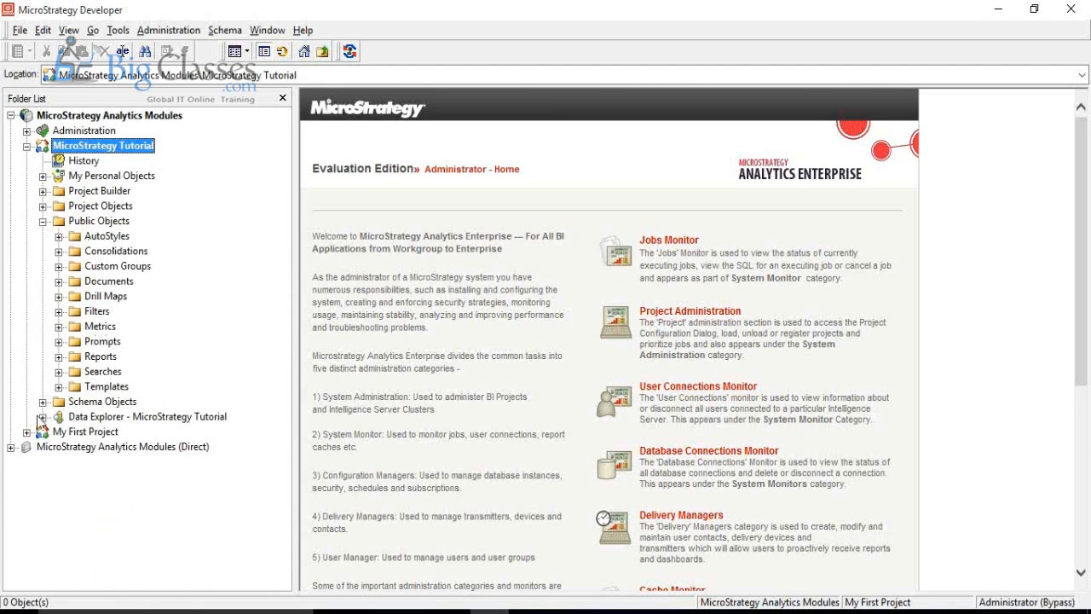
Step: Expand MicroStrategy Tutorial's Schema Objects, open its Public Objects folder and start a new report there
{"action": "left_click", "coordinate": [42, 402]}
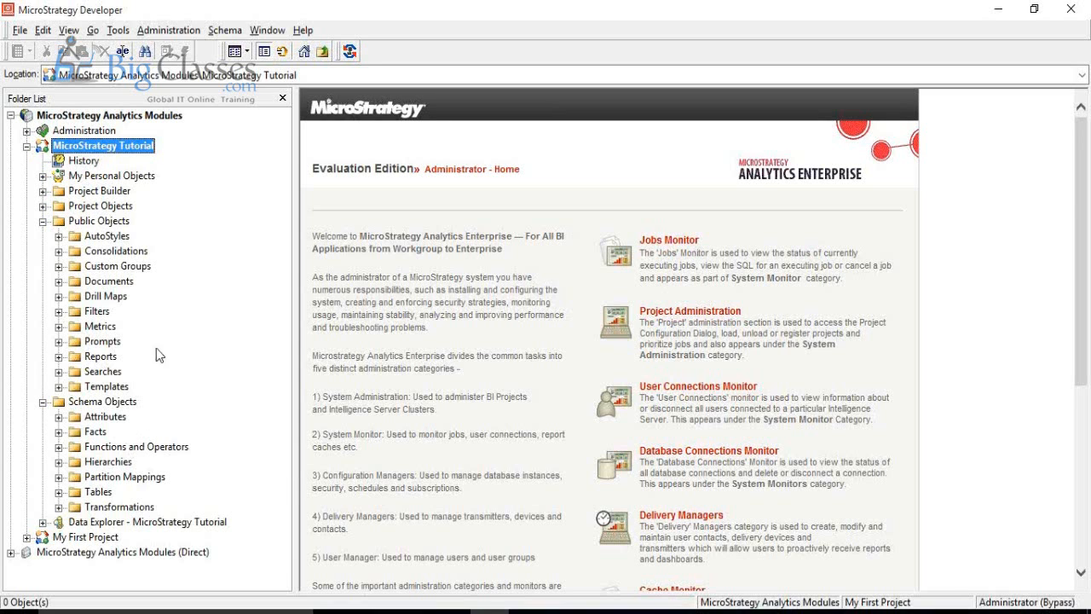
{"action": "left_click", "coordinate": [101, 223]}
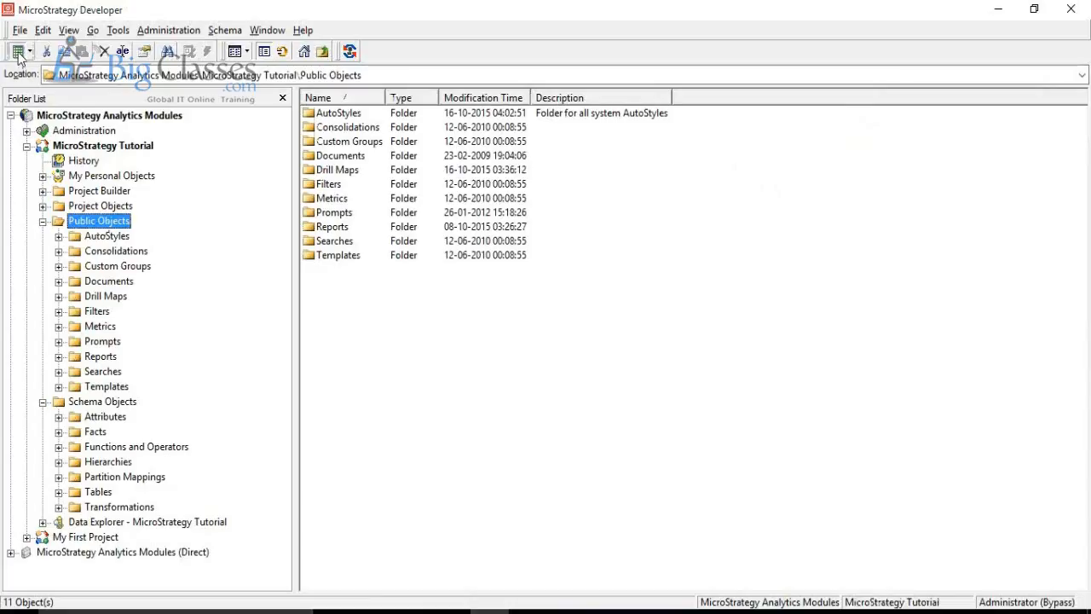
{"action": "left_click", "coordinate": [18, 53]}
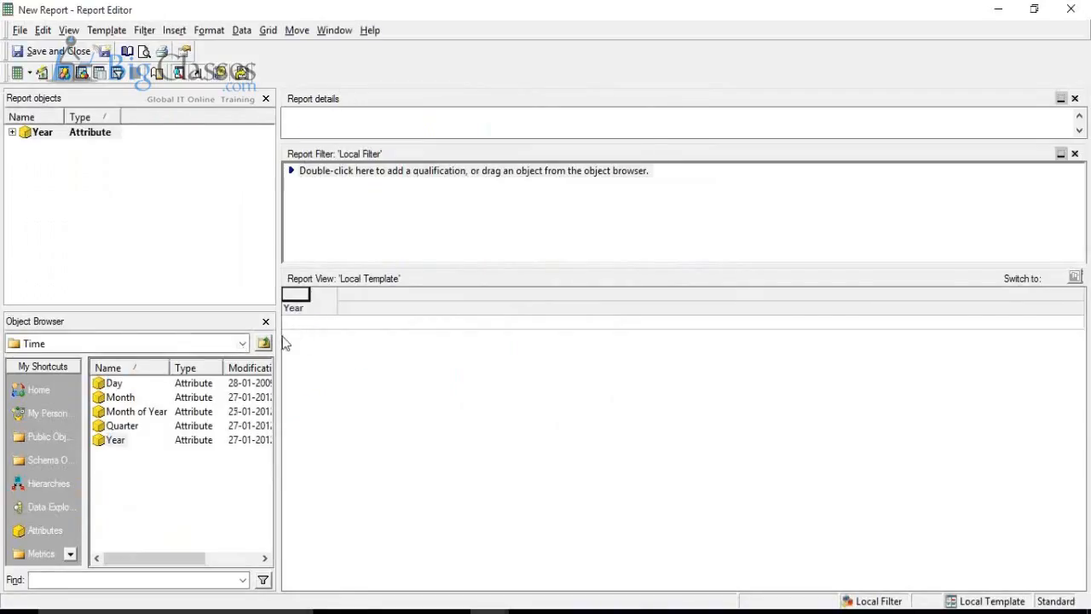
Step: Add the Region attribute from the Geography attributes folder to the new report's template
{"action": "left_click", "coordinate": [263, 342]}
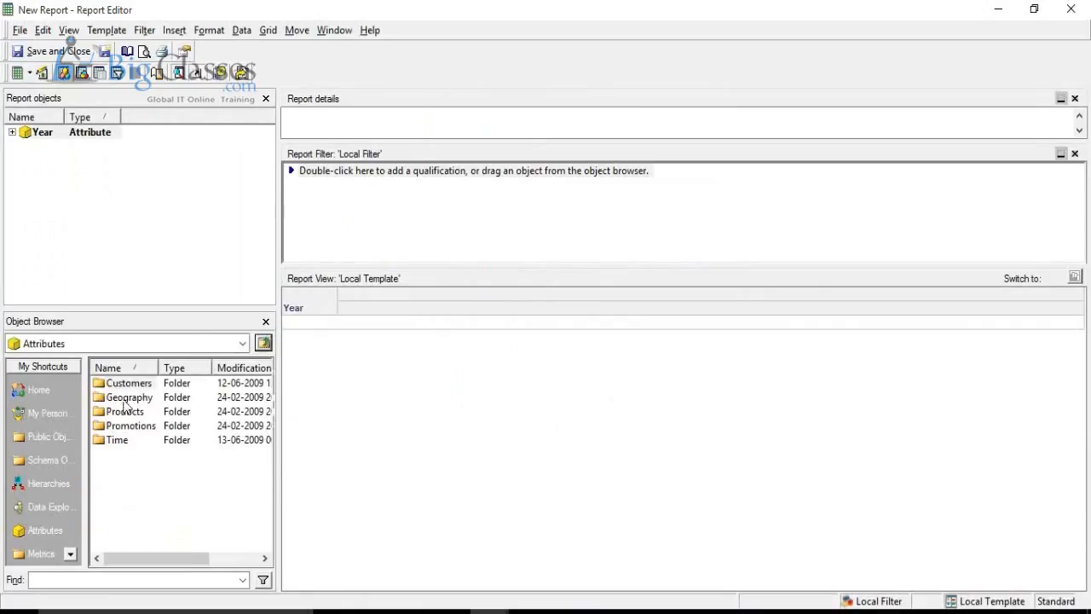
{"action": "double_click", "coordinate": [125, 398]}
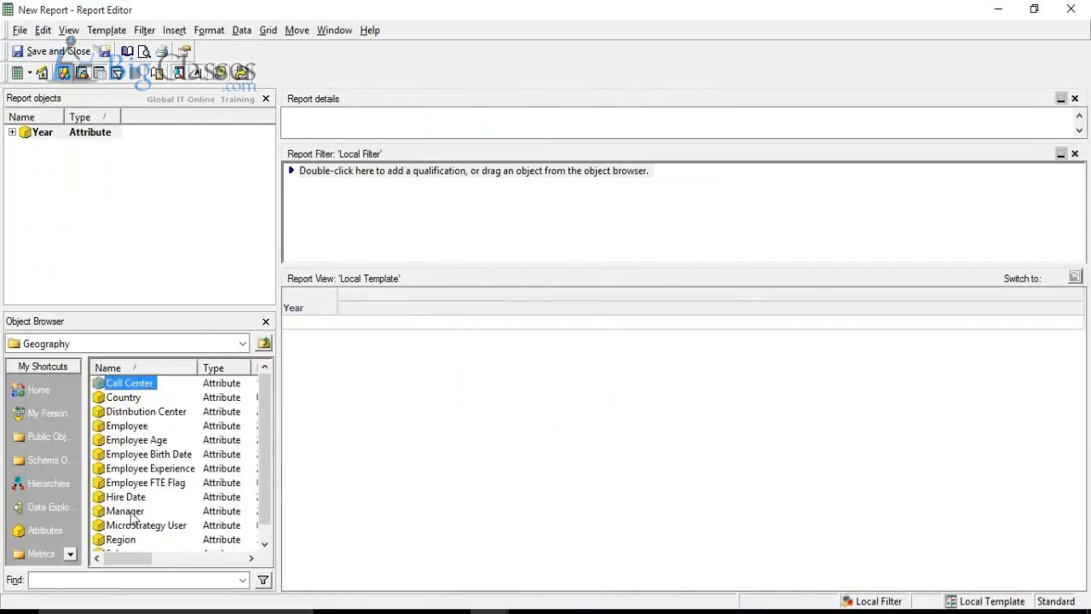
{"action": "double_click", "coordinate": [128, 540]}
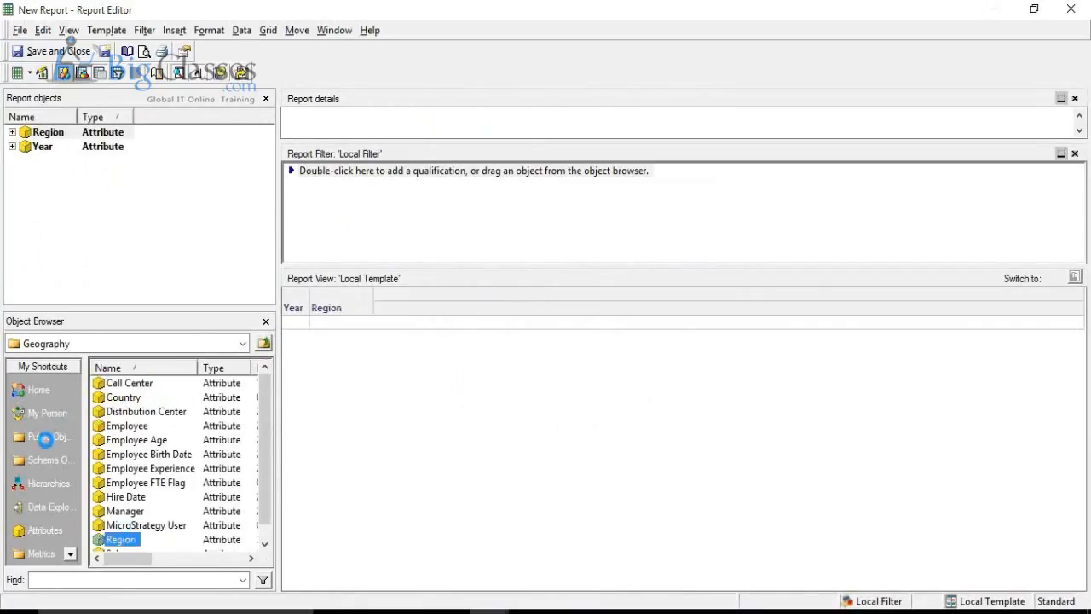
Step: Add the Revenue metric from the public Sales Metrics folder to the report template and run the report
{"action": "left_click", "coordinate": [44, 439]}
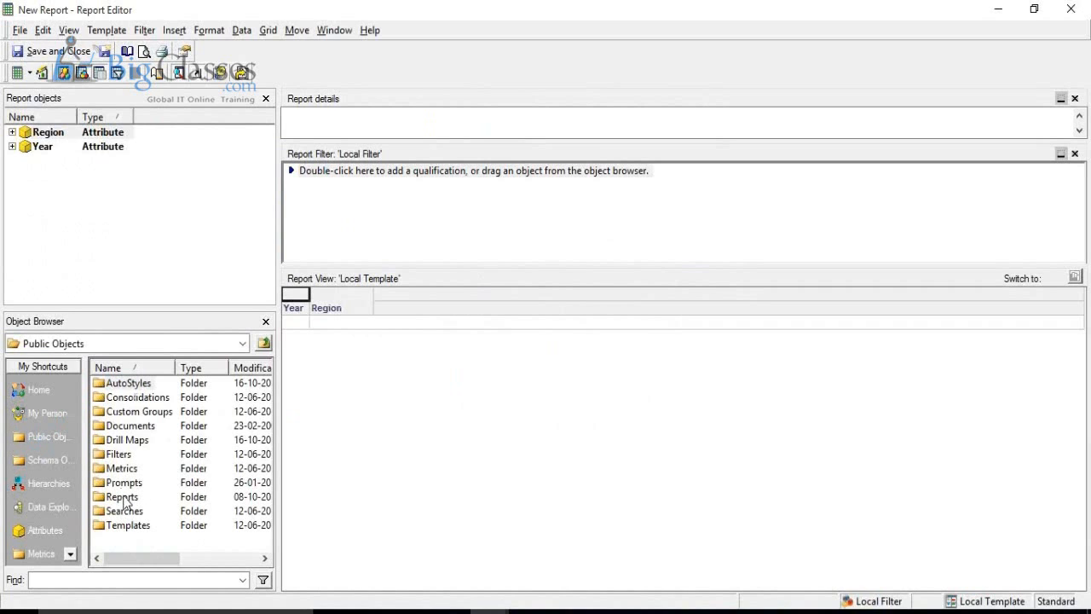
{"action": "double_click", "coordinate": [124, 468]}
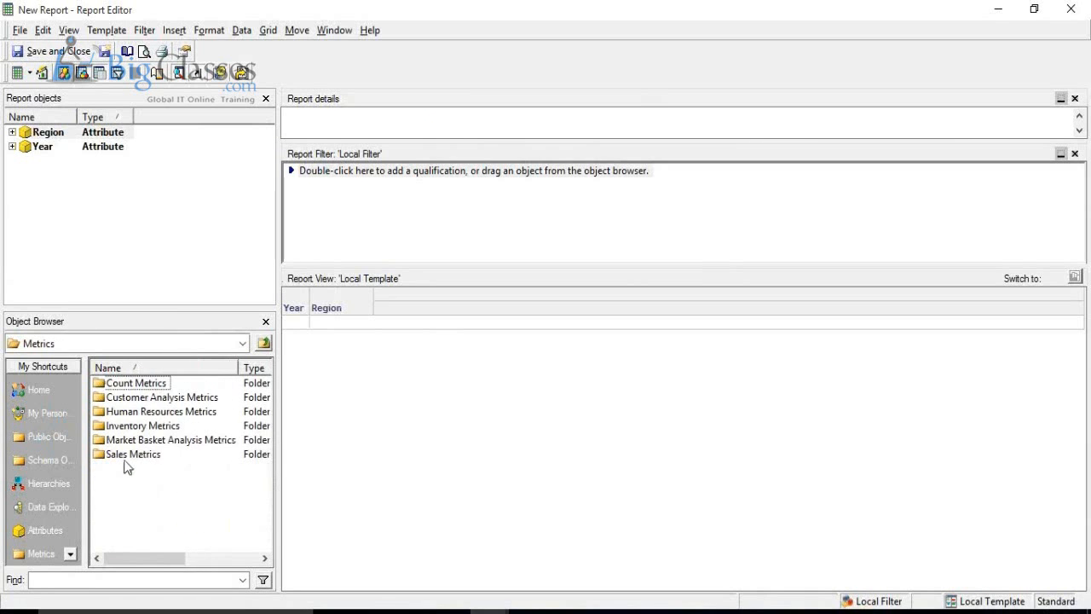
{"action": "double_click", "coordinate": [126, 457]}
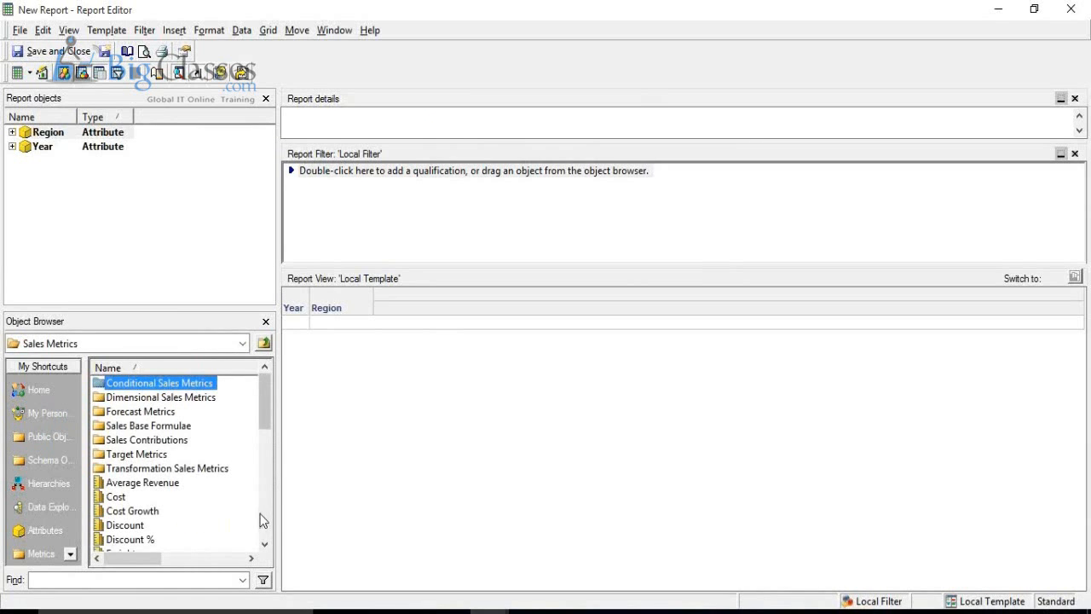
{"action": "scroll", "coordinate": [261, 516], "scroll_direction": "down", "scroll_amount": 5}
{"action": "double_click", "coordinate": [124, 525]}
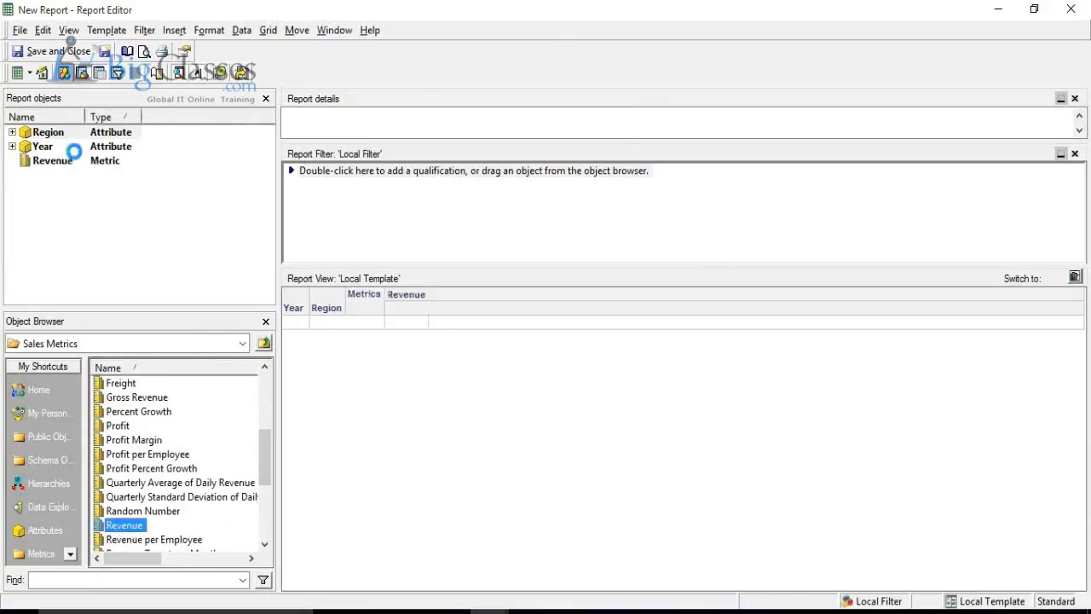
{"action": "left_click", "coordinate": [42, 72]}
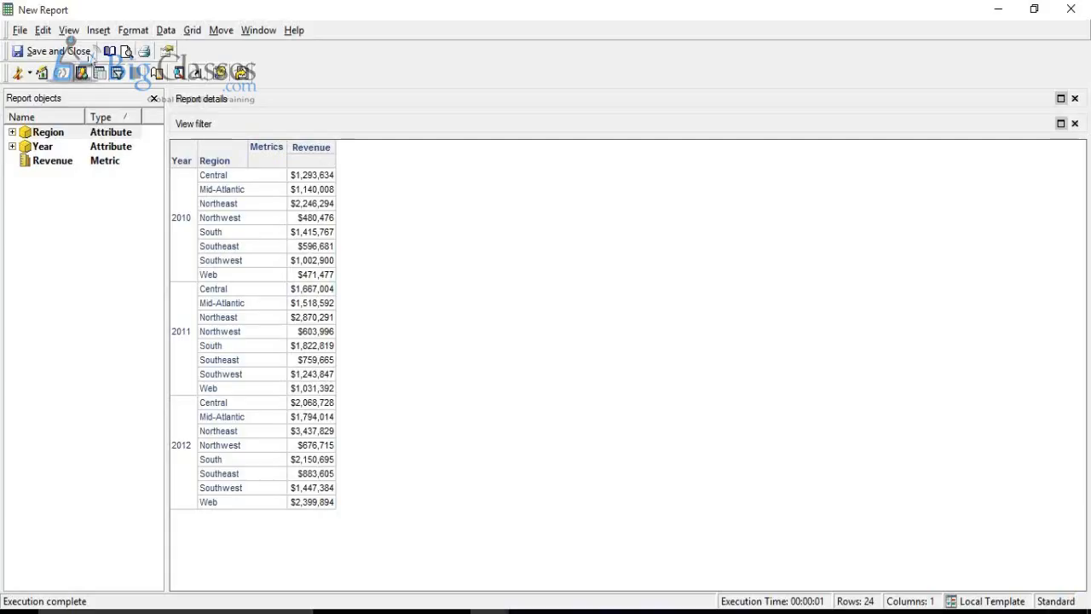
Step: Examine the generated SQL statements of the report in SQL View, then return to Grid View
{"action": "left_click", "coordinate": [30, 75]}
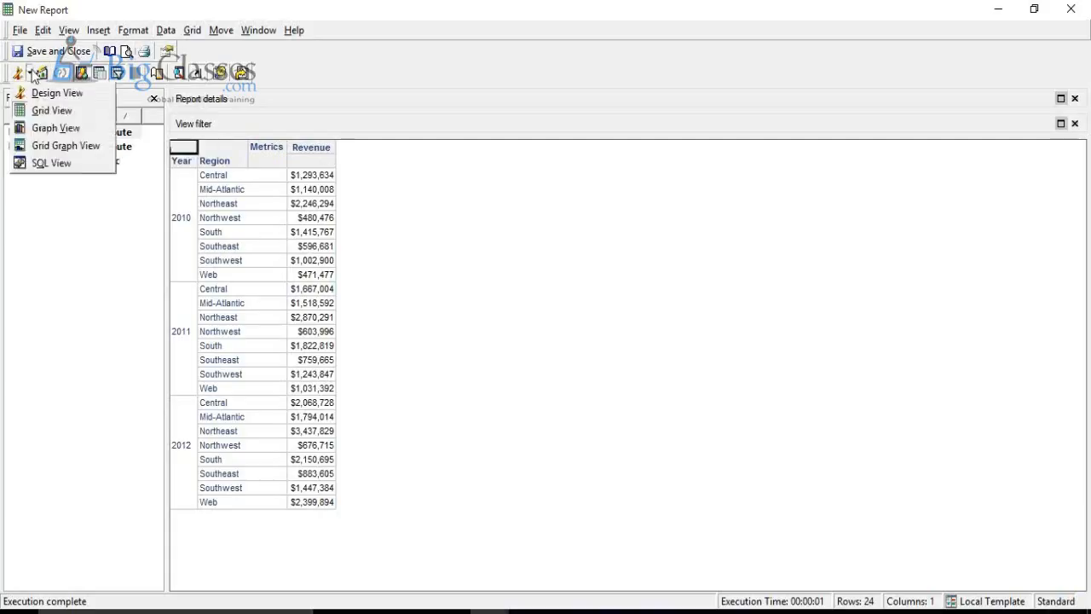
{"action": "left_click", "coordinate": [58, 163]}
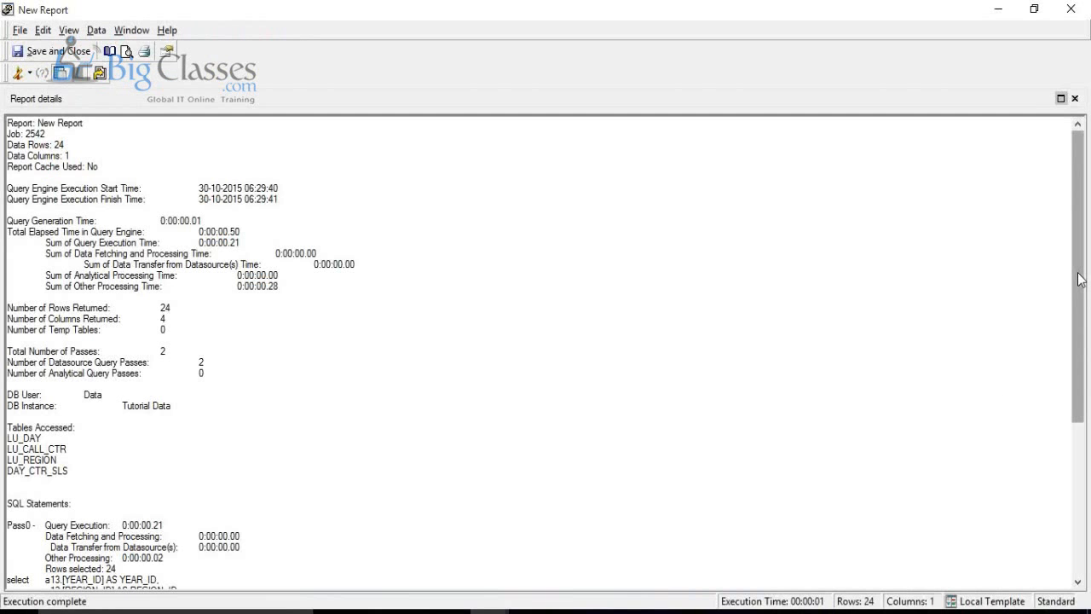
{"action": "left_click_drag", "start_coordinate": [1079, 281], "coordinate": [1085, 433]}
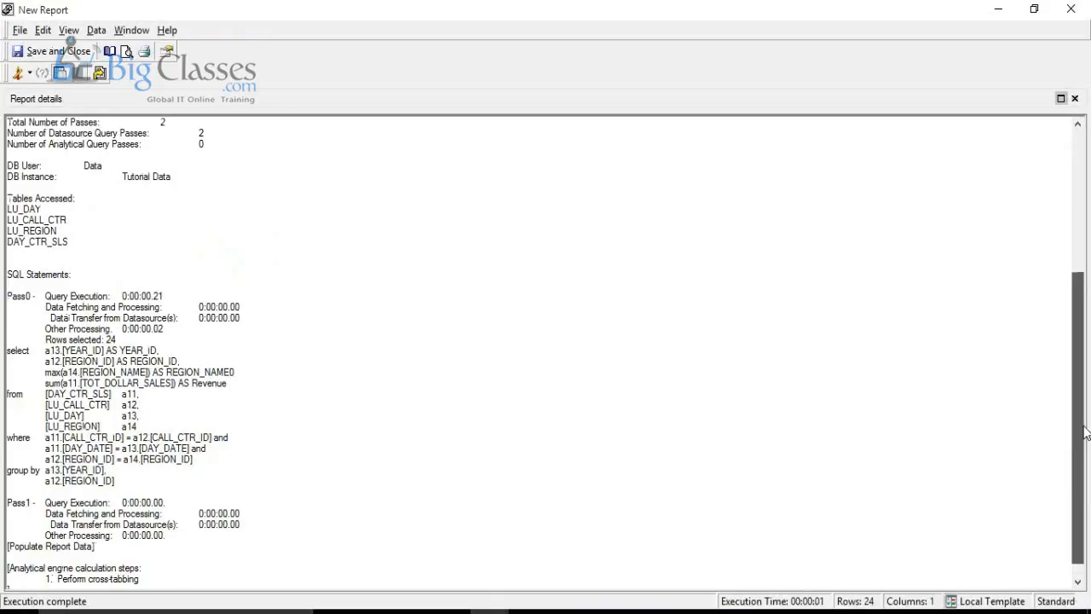
{"action": "scroll", "coordinate": [1085, 433], "scroll_direction": "down", "scroll_amount": 2}
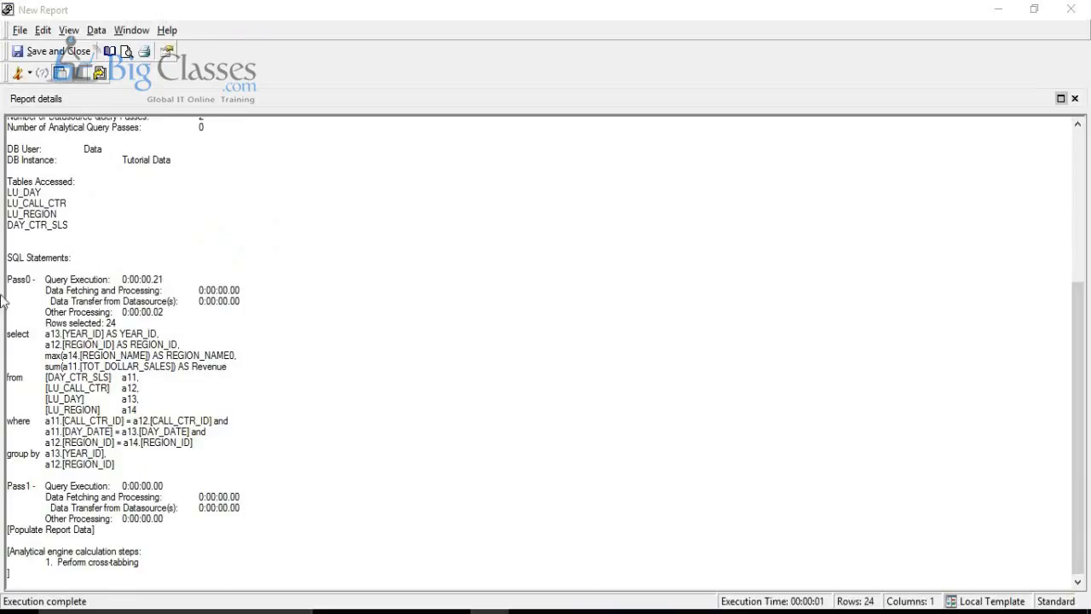
{"action": "left_click", "coordinate": [31, 75]}
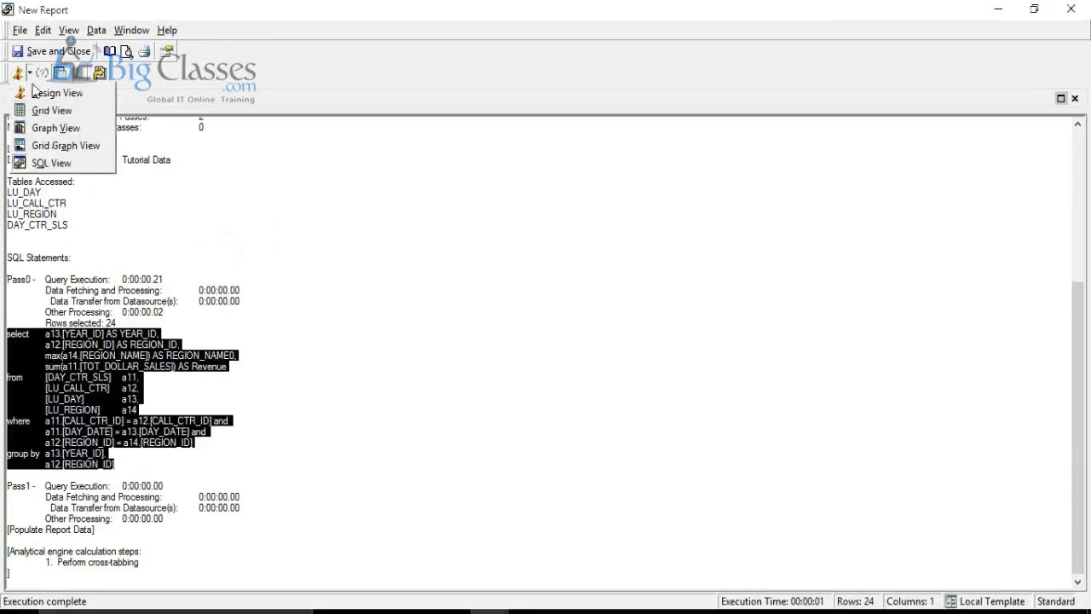
{"action": "left_click", "coordinate": [39, 117]}
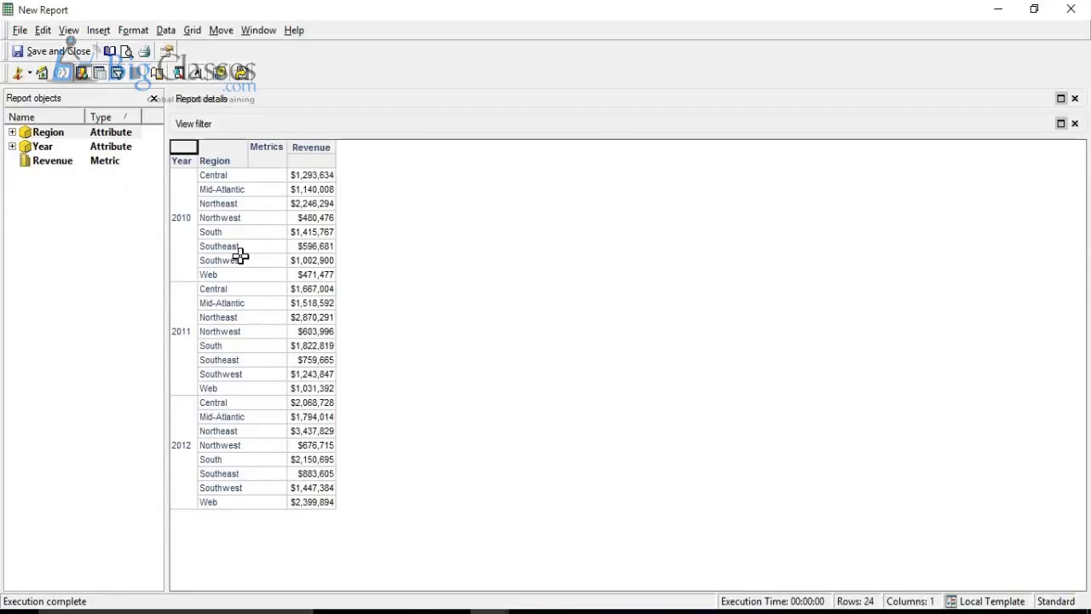
Step: Drill down from year 2010 to Quarter and look through the quarterly revenue rows by region
{"action": "left_click", "coordinate": [179, 220]}
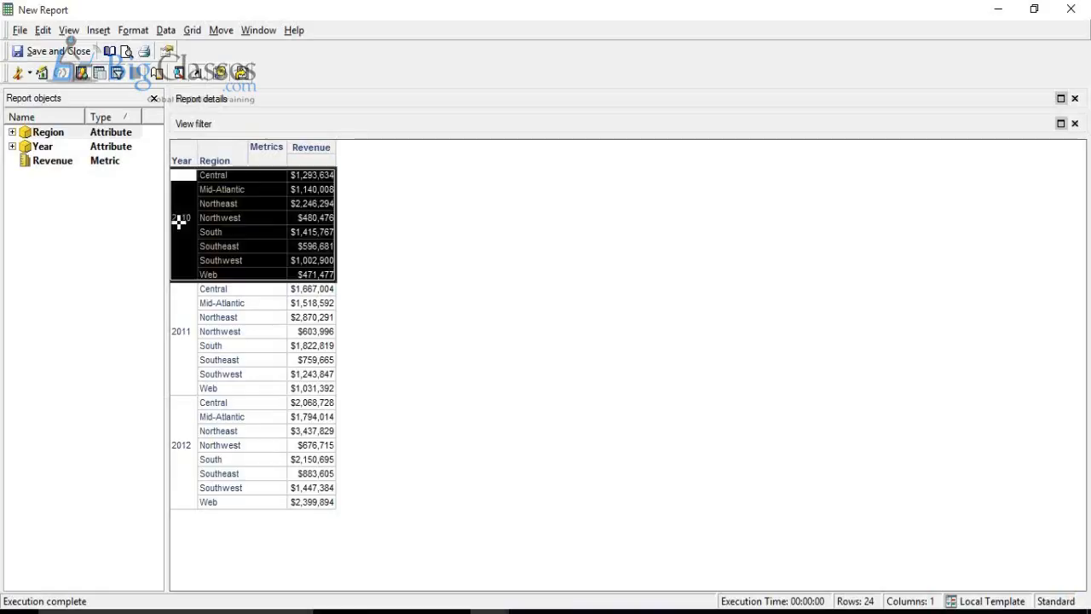
{"action": "left_click", "coordinate": [185, 216]}
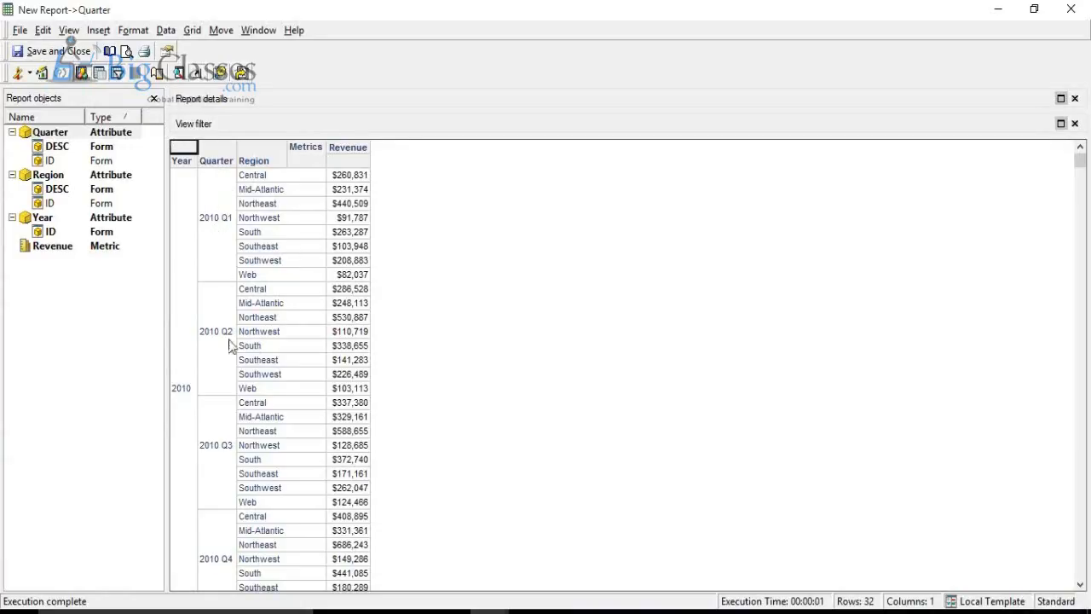
{"action": "left_click", "coordinate": [1080, 585]}
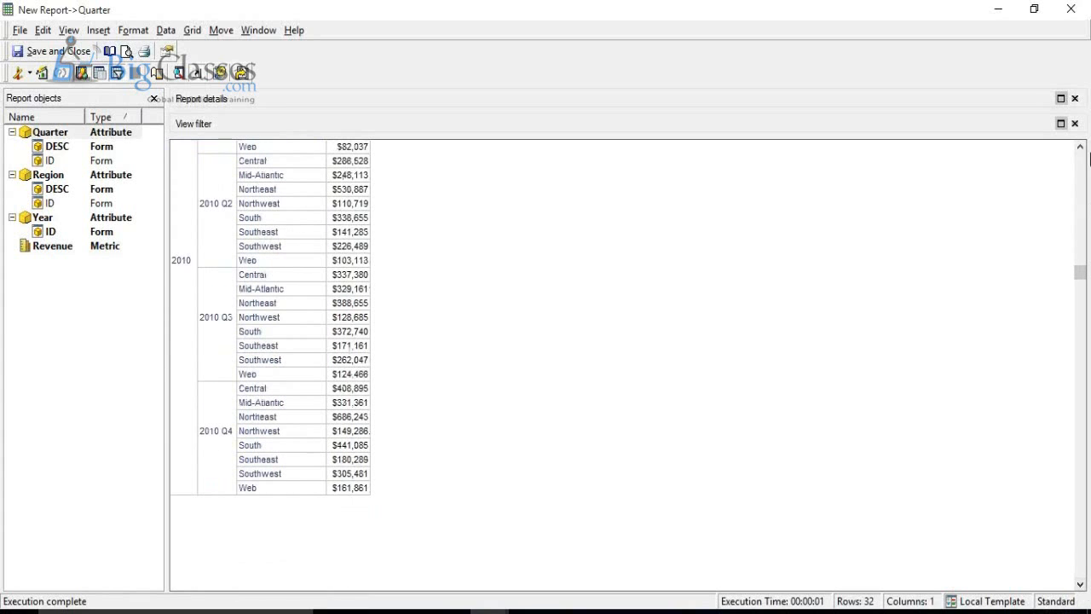
{"action": "left_click", "coordinate": [1080, 147]}
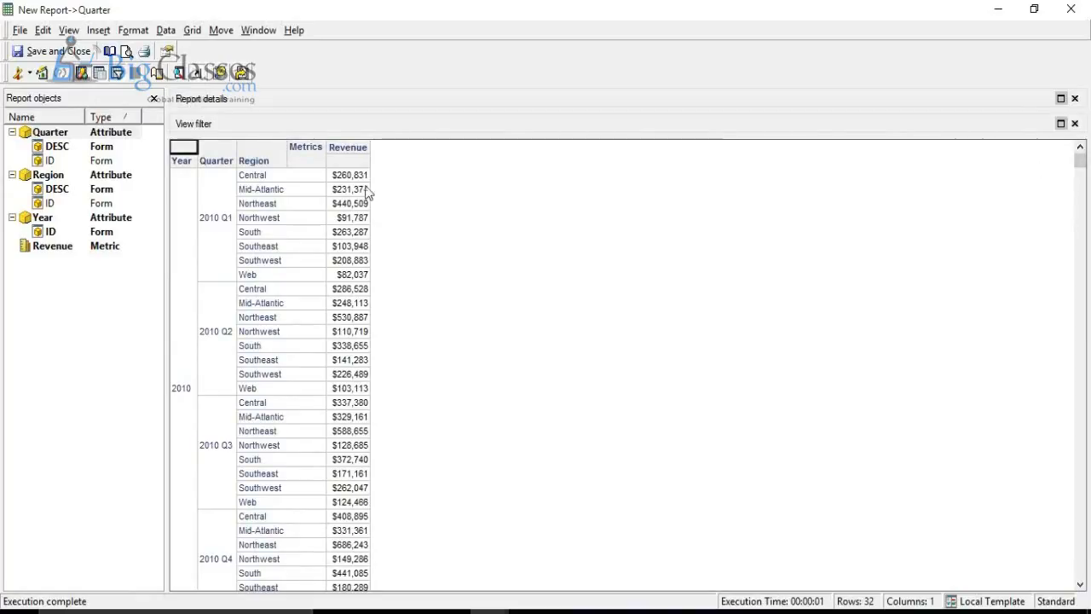
Step: Drill down from 2010 Q1 to Month and from Jan 2010 to Day, and review the daily rows
{"action": "left_click", "coordinate": [218, 224]}
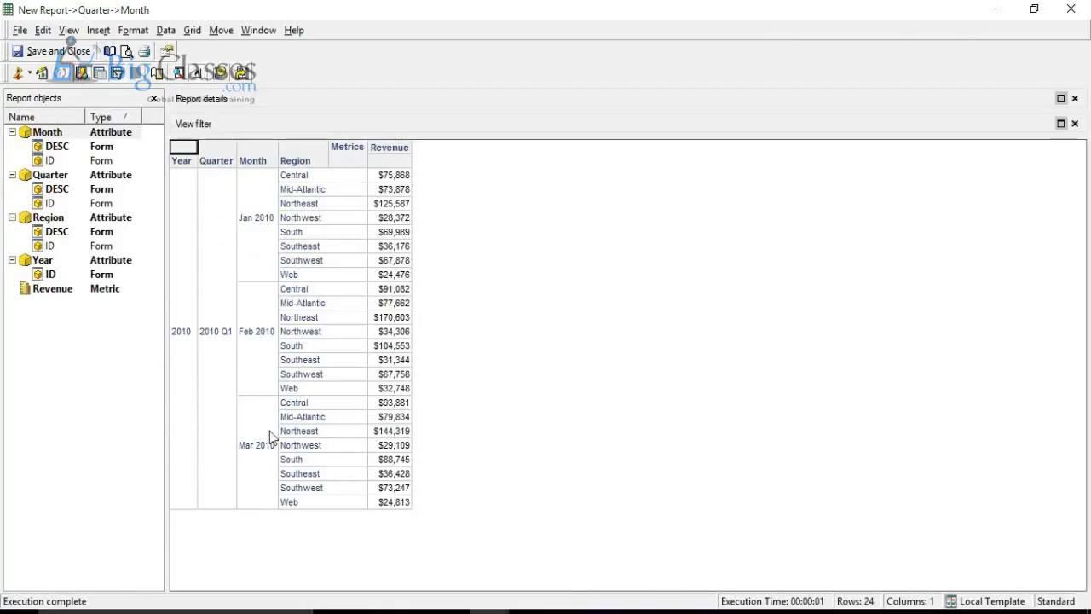
{"action": "left_click", "coordinate": [251, 219]}
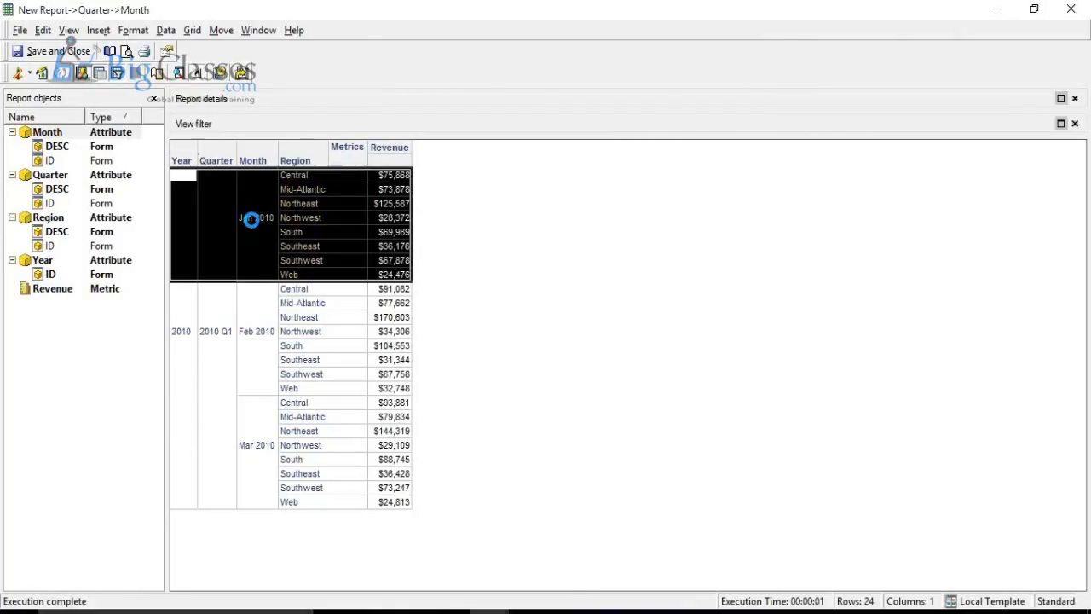
{"action": "double_click", "coordinate": [250, 220]}
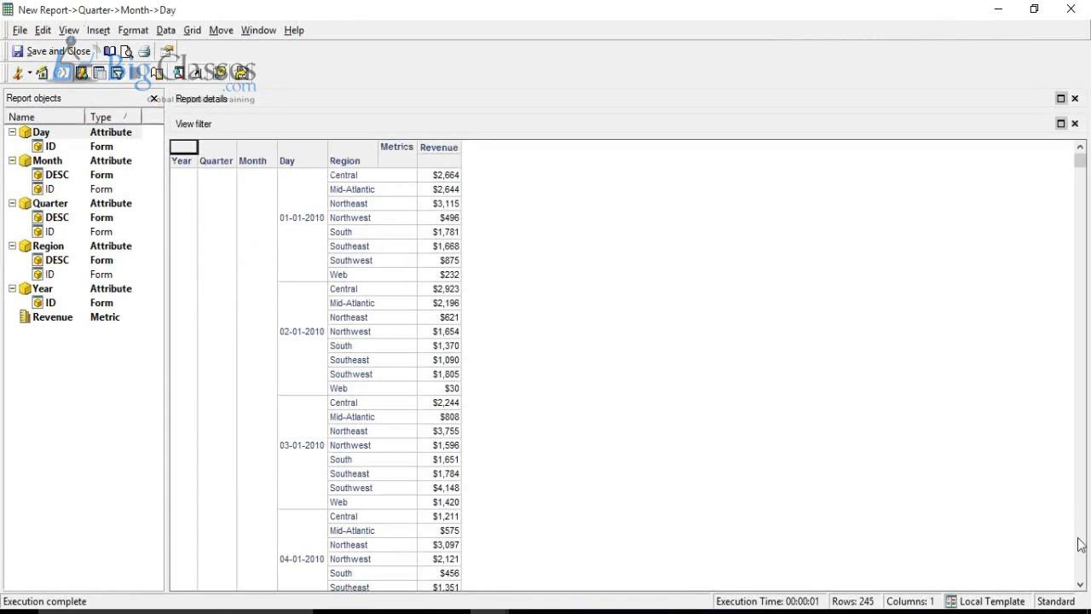
{"action": "left_click", "coordinate": [1081, 587]}
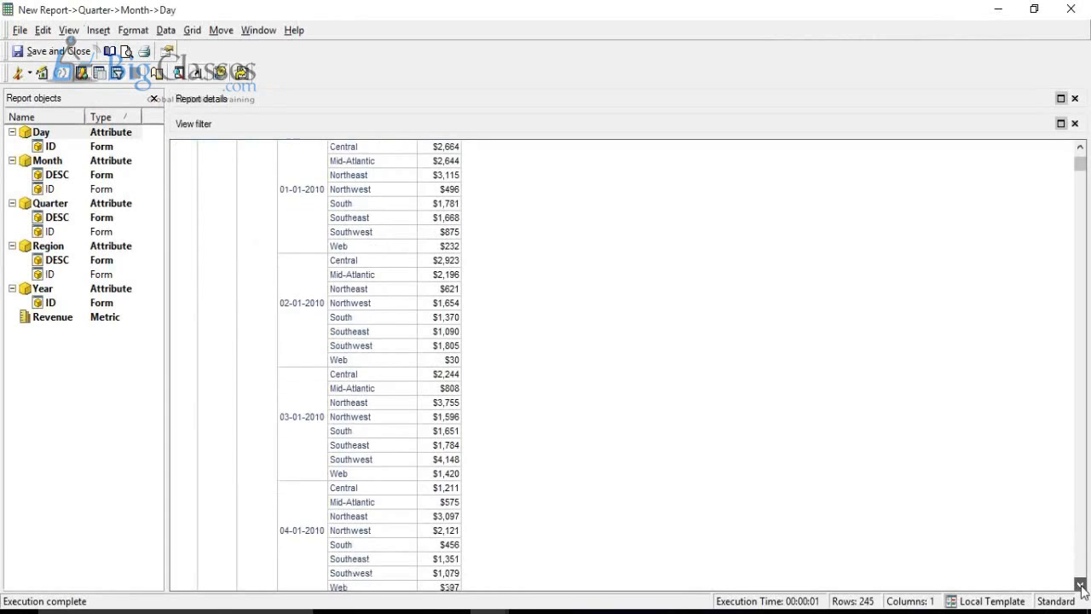
{"action": "left_click", "coordinate": [1081, 587]}
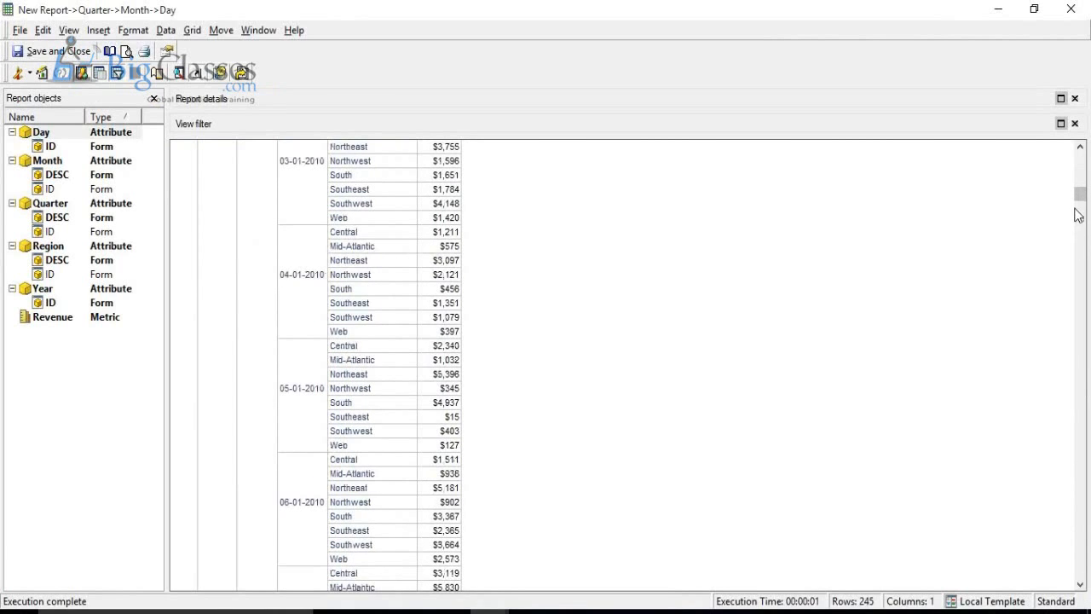
{"action": "left_click_drag", "start_coordinate": [1081, 197], "coordinate": [1081, 152]}
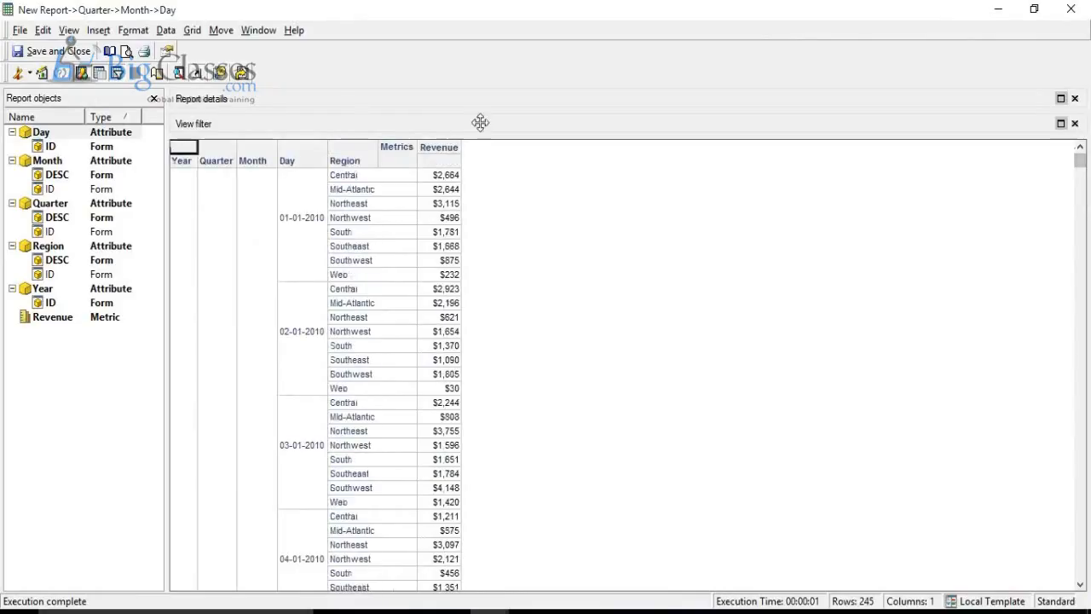
Step: Move the Region column in front of Year in the day-level report and look through the regrouped rows
{"action": "left_click_drag", "start_coordinate": [332, 162], "coordinate": [175, 177]}
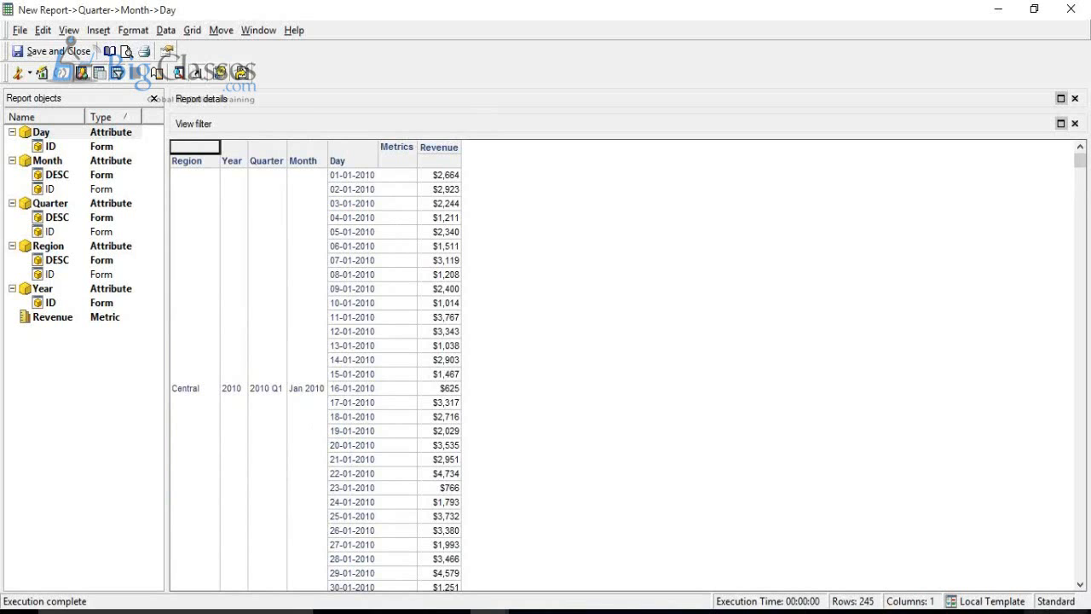
{"action": "left_click", "coordinate": [1081, 587]}
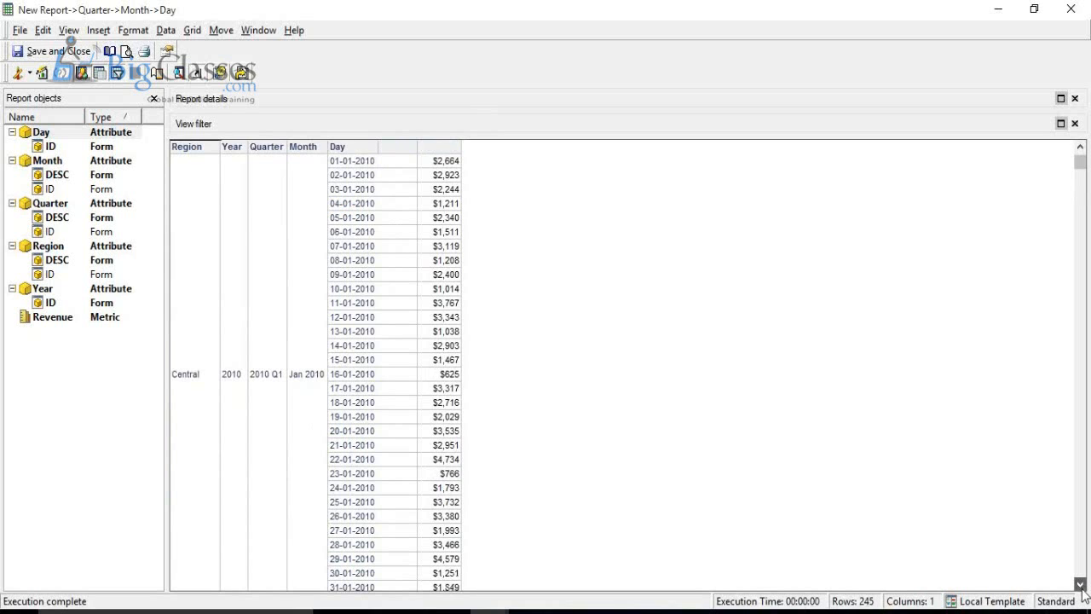
{"action": "left_click", "coordinate": [1081, 588]}
{"action": "left_click", "coordinate": [1081, 587]}
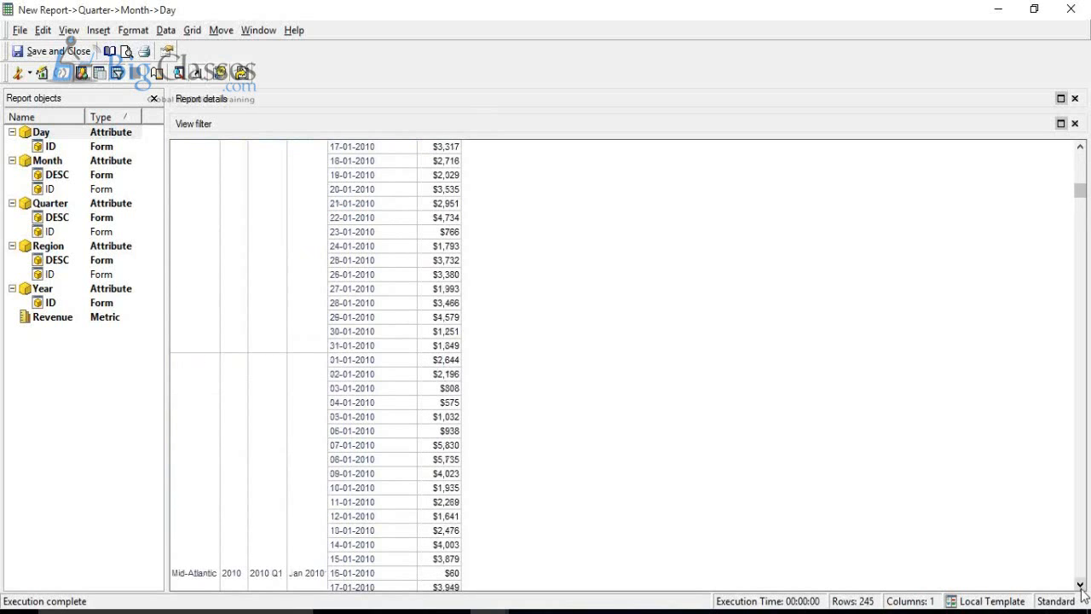
{"action": "left_click", "coordinate": [1081, 587]}
{"action": "left_click", "coordinate": [1081, 587]}
{"action": "left_click", "coordinate": [1081, 588]}
{"action": "left_click", "coordinate": [1080, 588]}
{"action": "left_click", "coordinate": [1080, 589]}
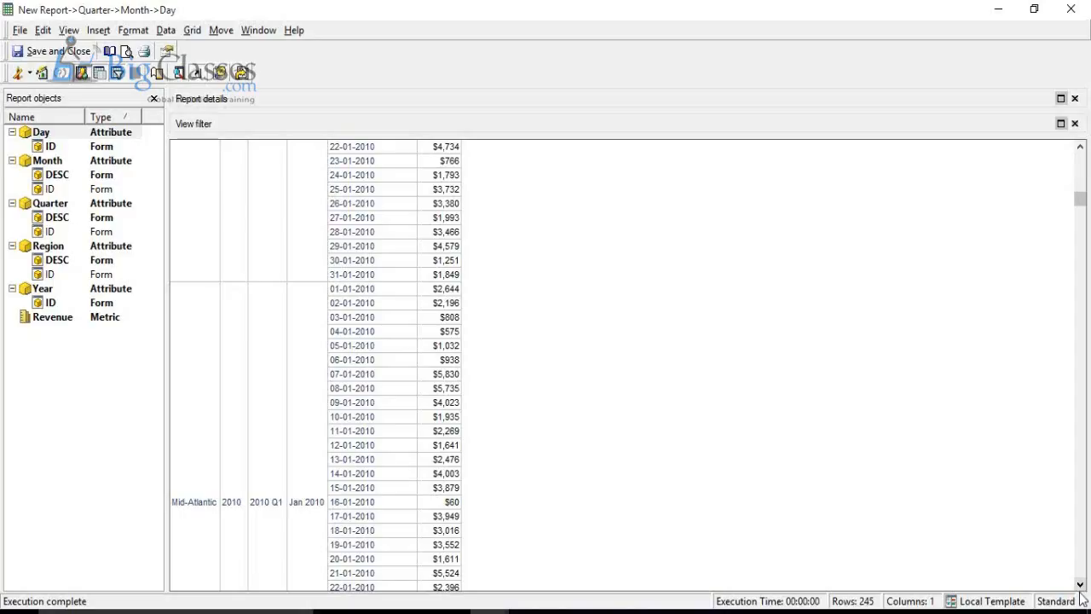
Step: Close the drilled reports and the original New Report without saving any changes
{"action": "left_click", "coordinate": [1071, 10]}
{"action": "left_click", "coordinate": [587, 359]}
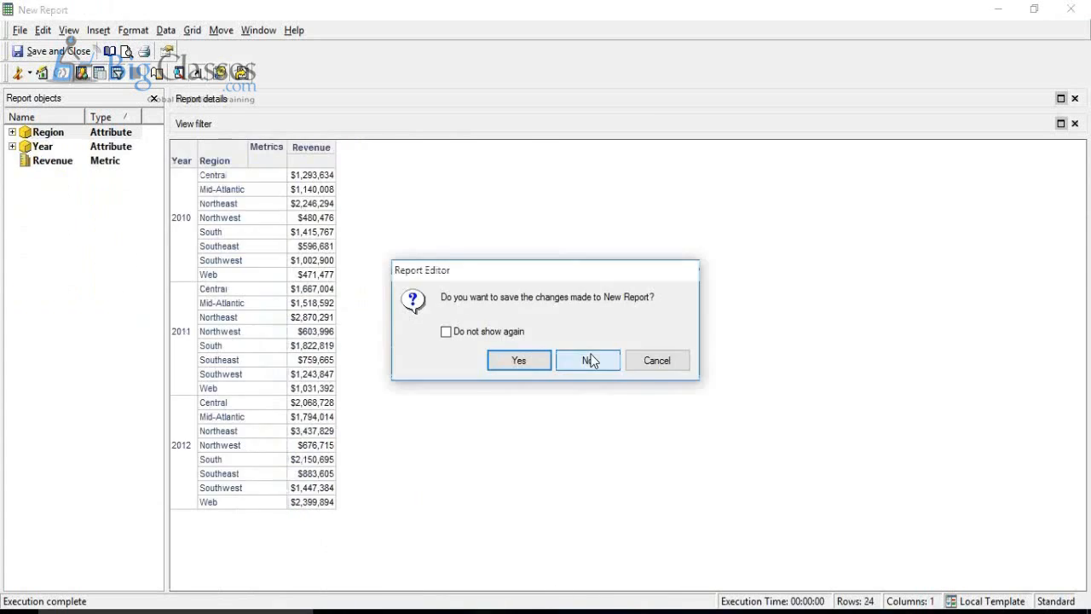
{"action": "left_click", "coordinate": [589, 361]}
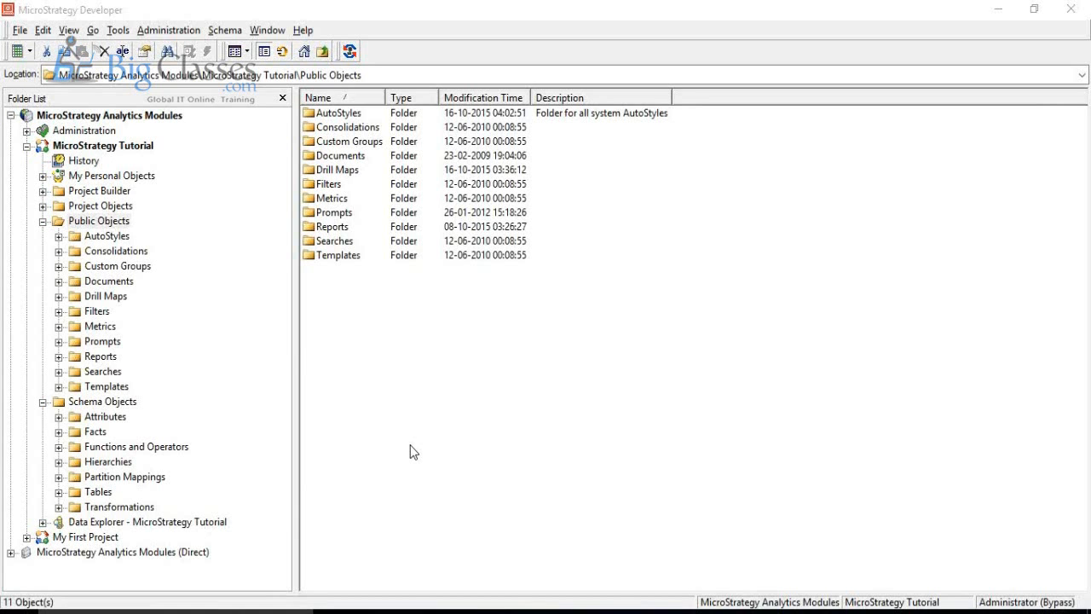
Step: Switch to MicroStrategy Web in the browser, log in to MicroStrategy Tutorial as administrator and continue past the product activation notices
{"action": "left_click", "coordinate": [529, 611]}
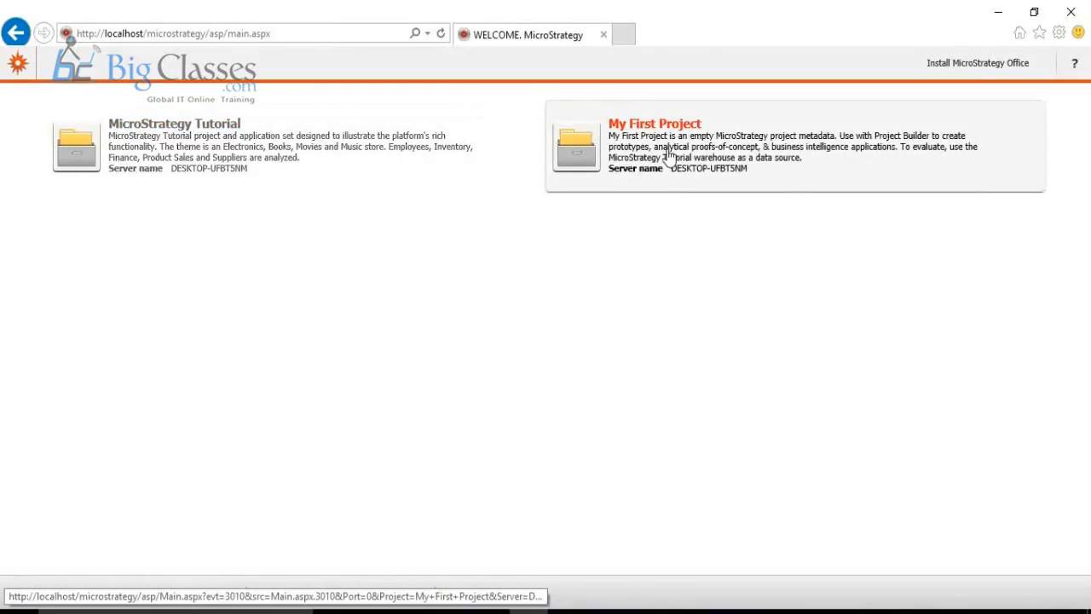
{"action": "left_click", "coordinate": [248, 152]}
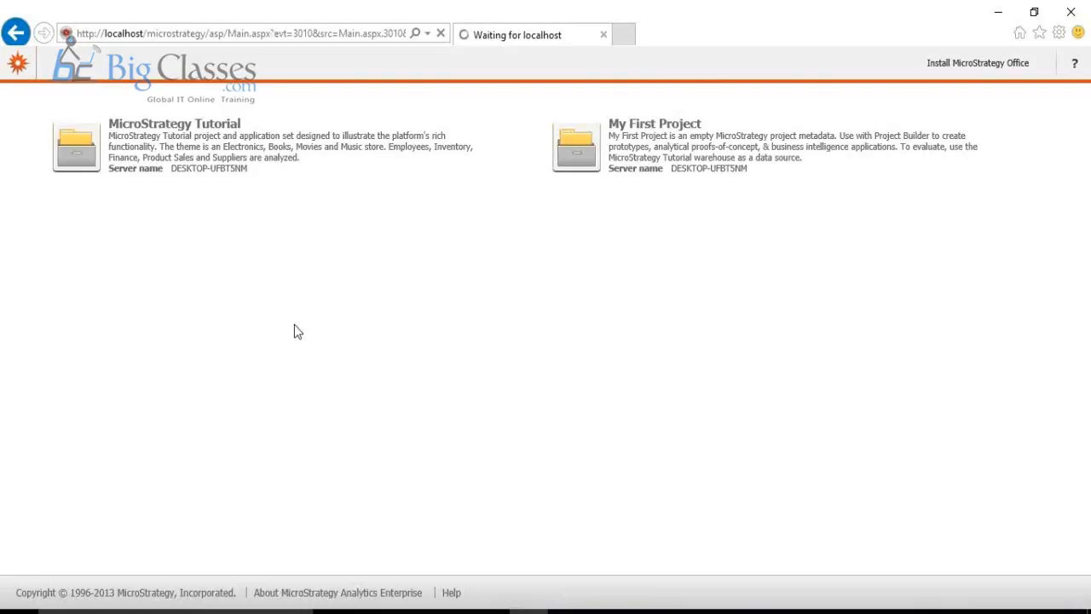
{"action": "type", "text": "adm"}
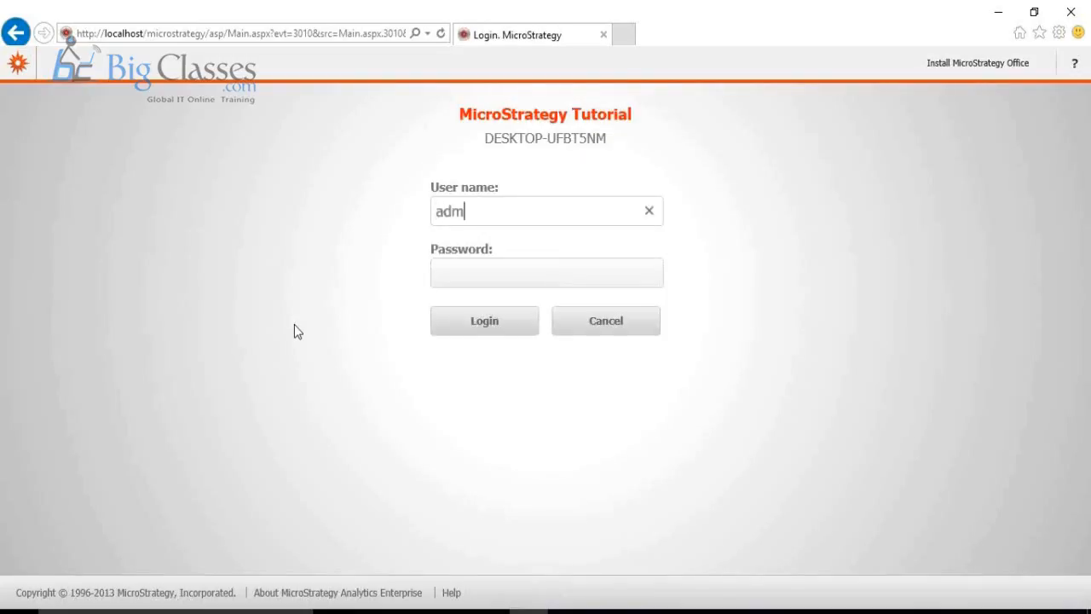
{"action": "type", "text": "inistrator"}
{"action": "key", "text": "Return"}
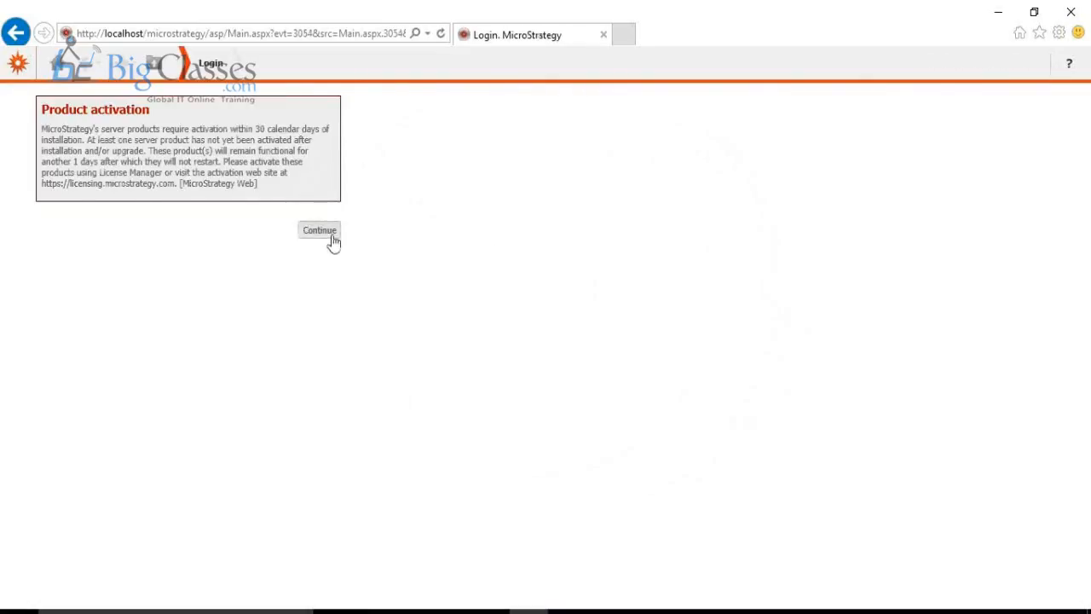
{"action": "left_click", "coordinate": [330, 232]}
{"action": "left_click", "coordinate": [331, 218]}
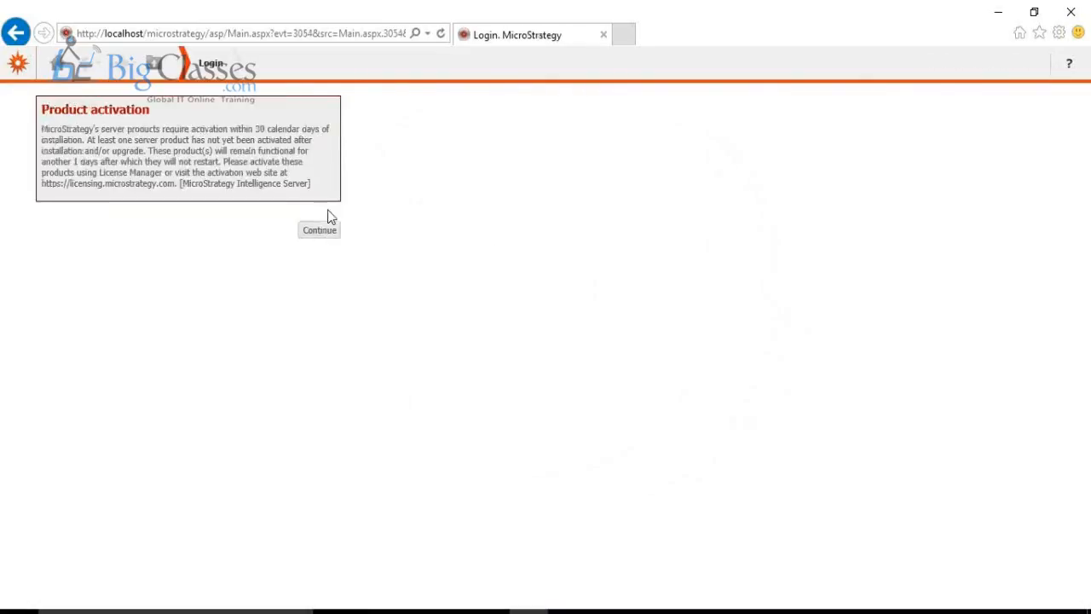
{"action": "left_click", "coordinate": [324, 234]}
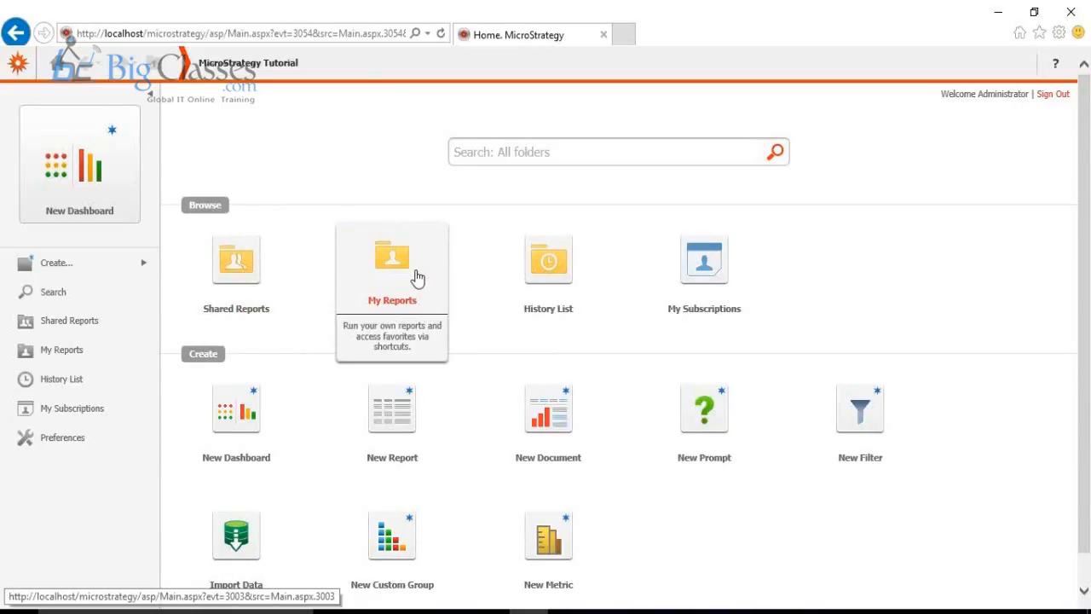
Step: Open the Top 10 Airports dashboard from the Dashboards and Scorecards folder in Shared Reports
{"action": "left_click", "coordinate": [229, 267]}
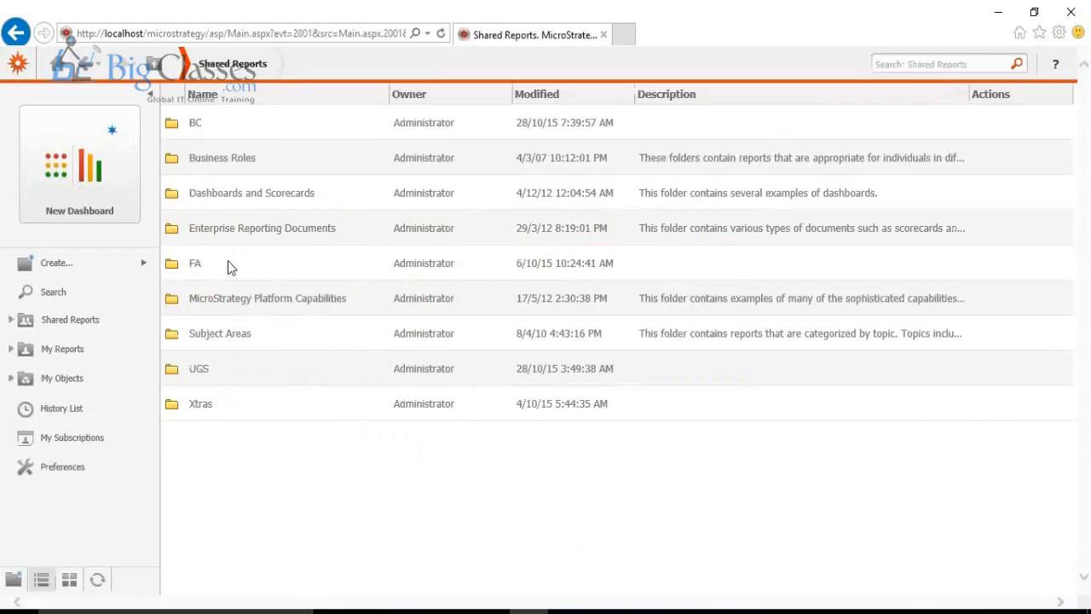
{"action": "left_click", "coordinate": [236, 197]}
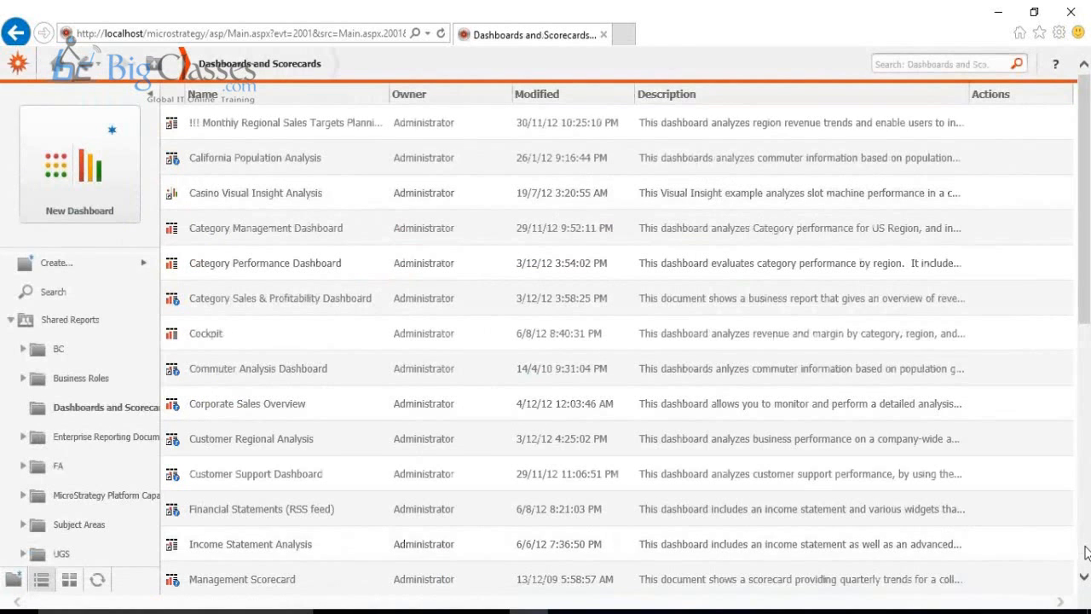
{"action": "scroll", "coordinate": [1087, 552], "scroll_direction": "down", "scroll_amount": 6}
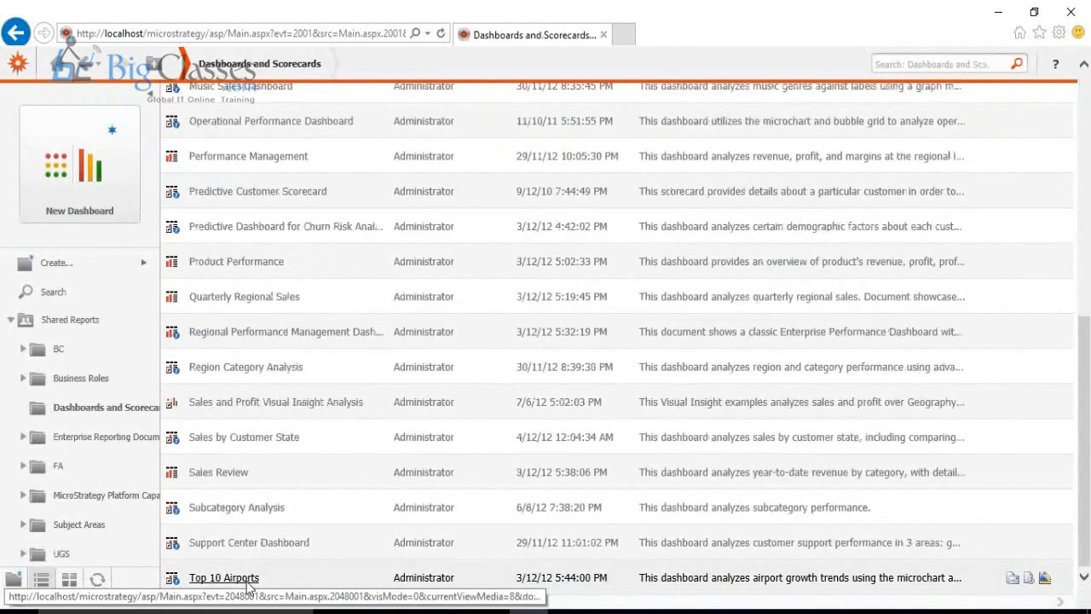
{"action": "left_click", "coordinate": [224, 578]}
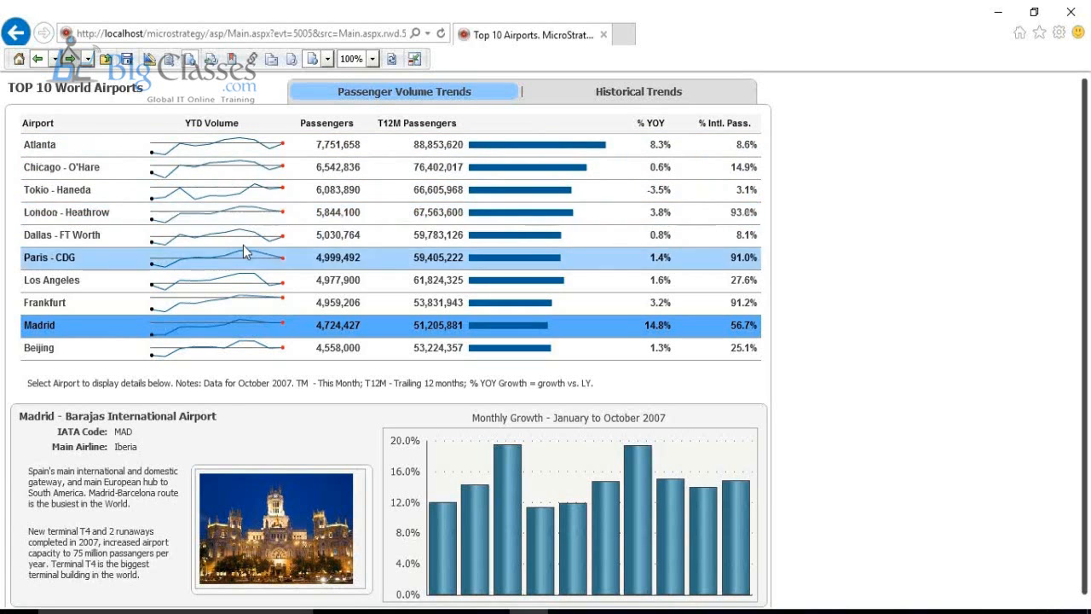
Step: Select Paris - CDG in the airport list and examine its airport details and monthly growth chart
{"action": "left_click", "coordinate": [57, 260]}
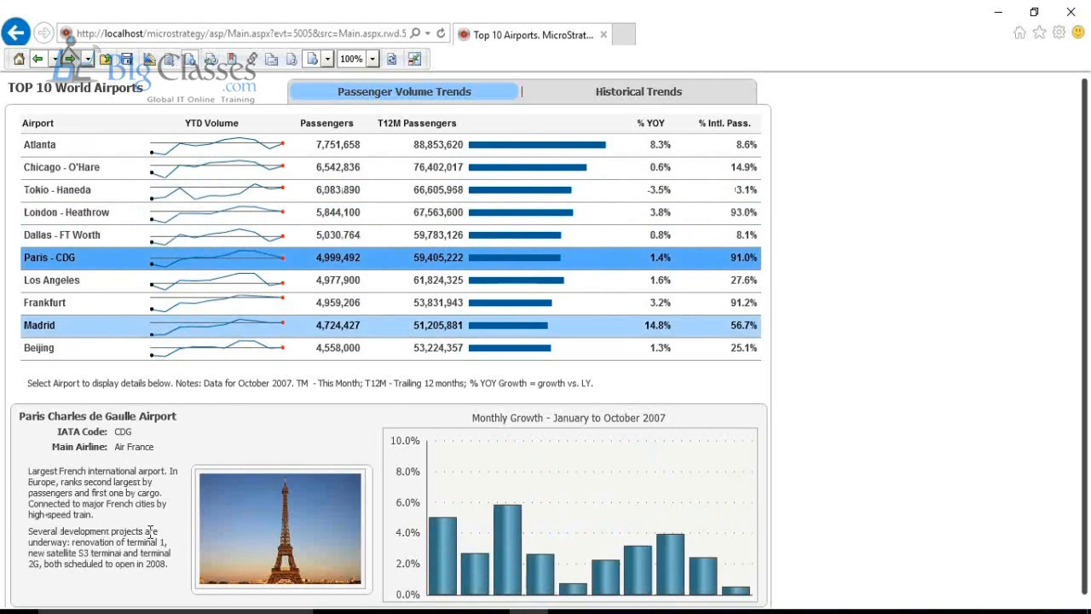
{"action": "mouse_move", "coordinate": [441, 574]}
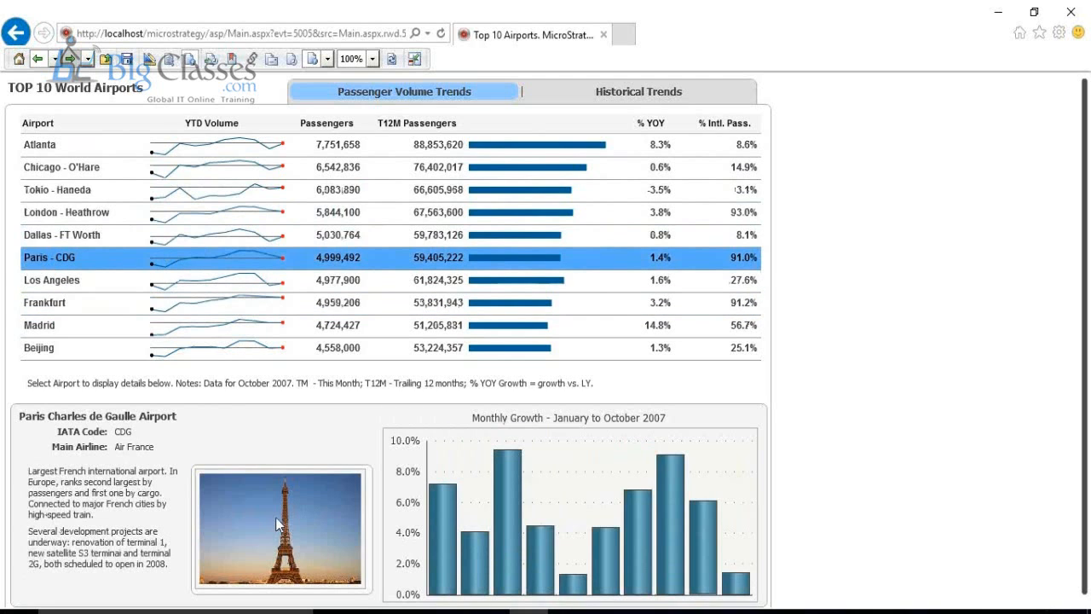
{"action": "mouse_move", "coordinate": [550, 537]}
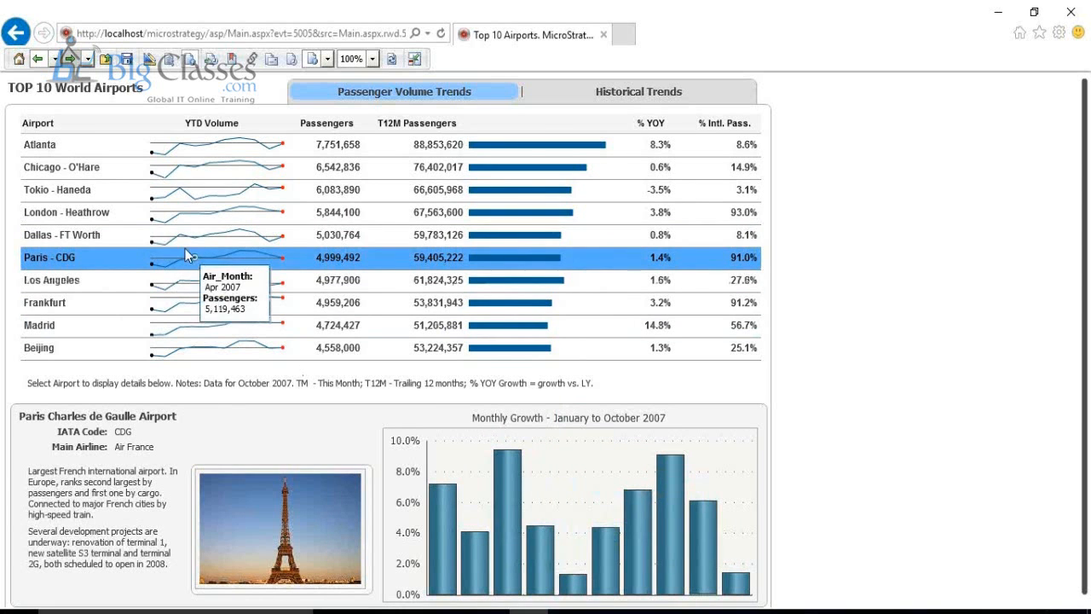
Step: Select Atlanta in the airport list, examine its monthly growth chart, and open the Historical Trends view
{"action": "left_click", "coordinate": [60, 143]}
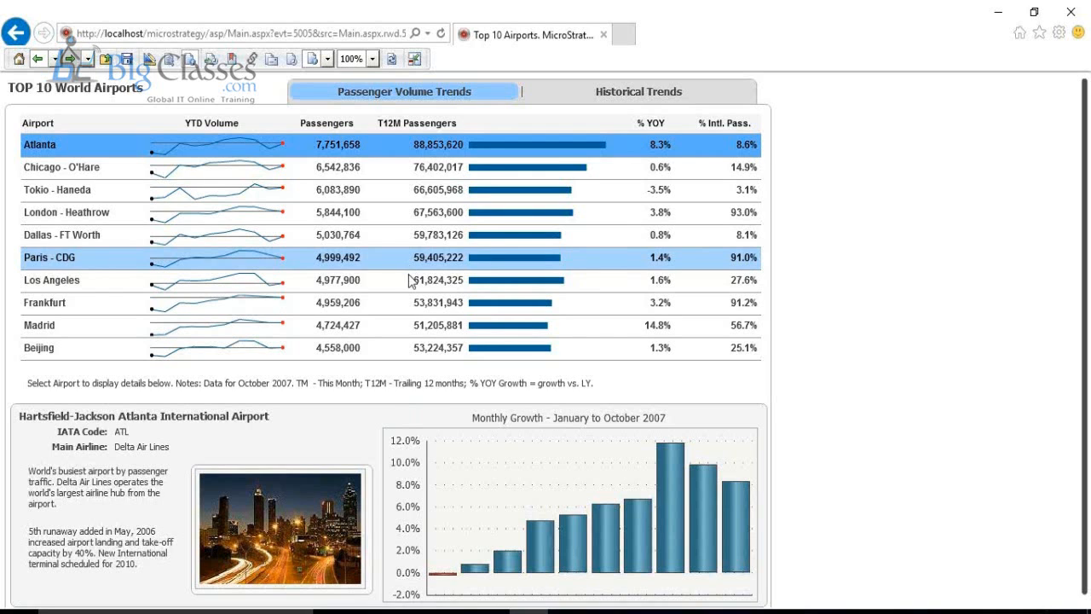
{"action": "mouse_move", "coordinate": [610, 517]}
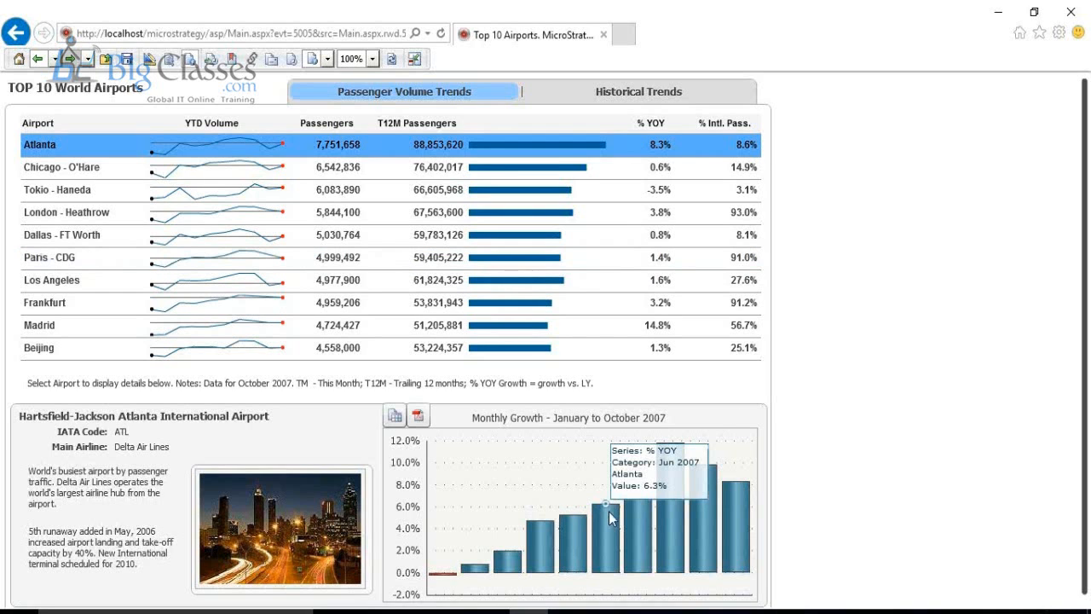
{"action": "left_click", "coordinate": [620, 95]}
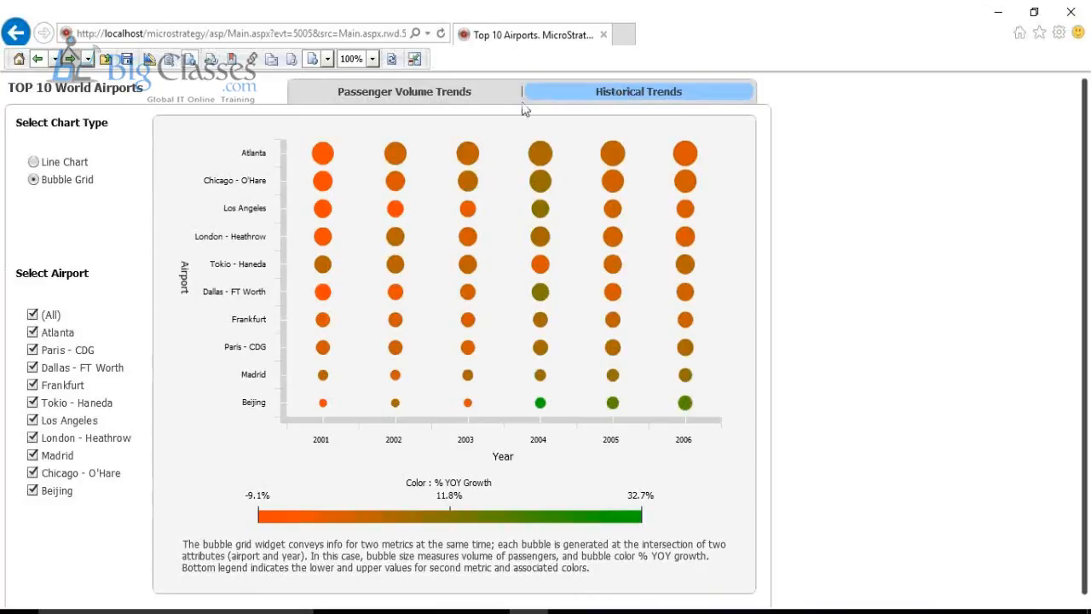
{"action": "left_click", "coordinate": [439, 91]}
Step: Filter the Historical Trends bubble grid to only Atlanta and Paris - CDG by deselecting the eight other airports
{"action": "left_click", "coordinate": [34, 367]}
{"action": "left_click", "coordinate": [34, 385]}
{"action": "left_click", "coordinate": [34, 403]}
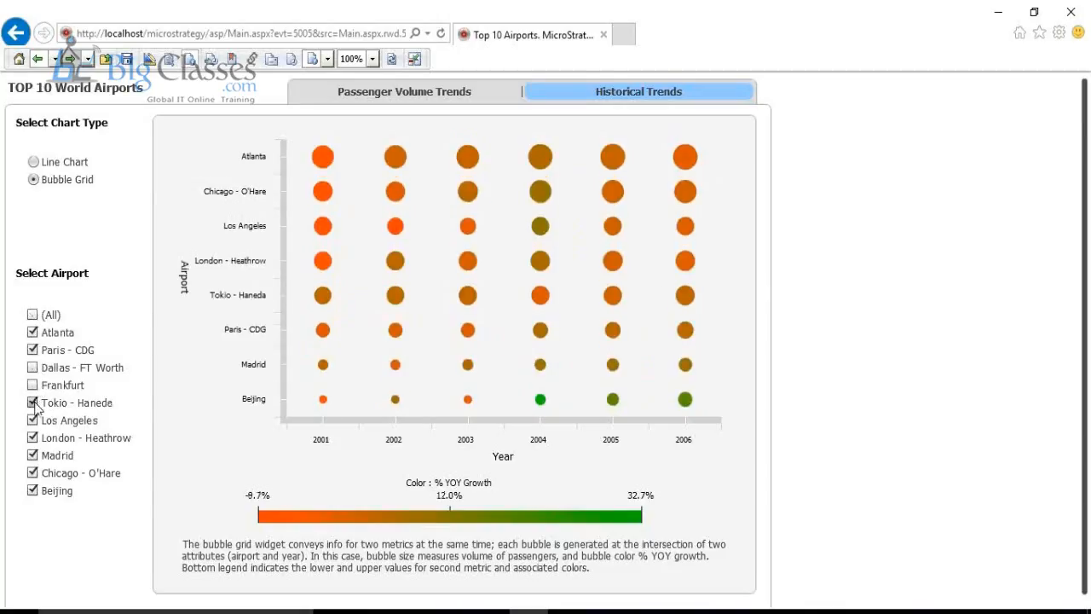
{"action": "left_click", "coordinate": [34, 422]}
{"action": "left_click", "coordinate": [33, 437]}
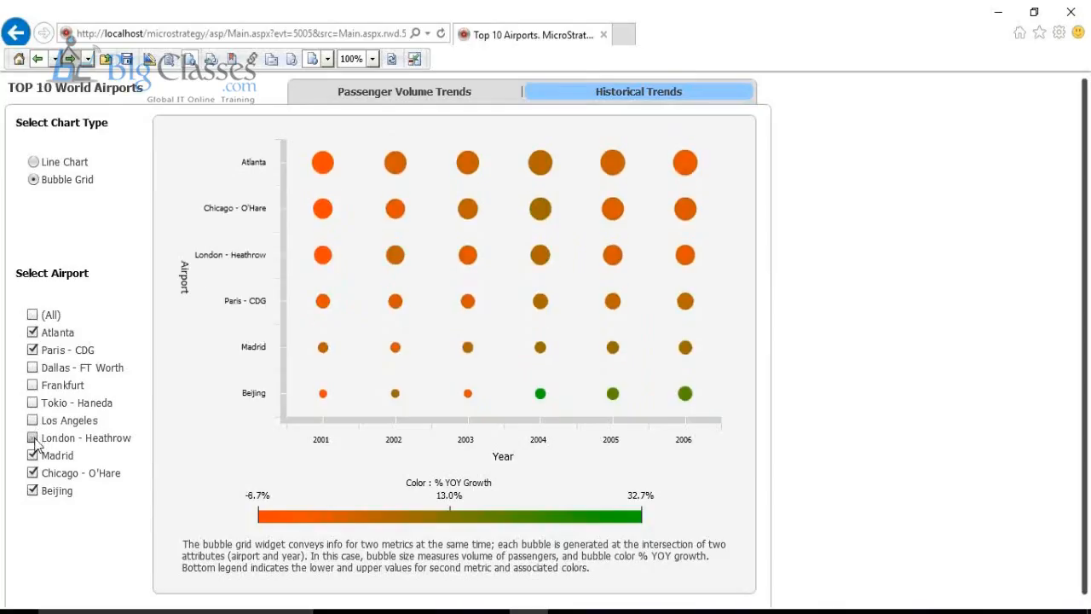
{"action": "left_click", "coordinate": [33, 457]}
{"action": "left_click", "coordinate": [34, 474]}
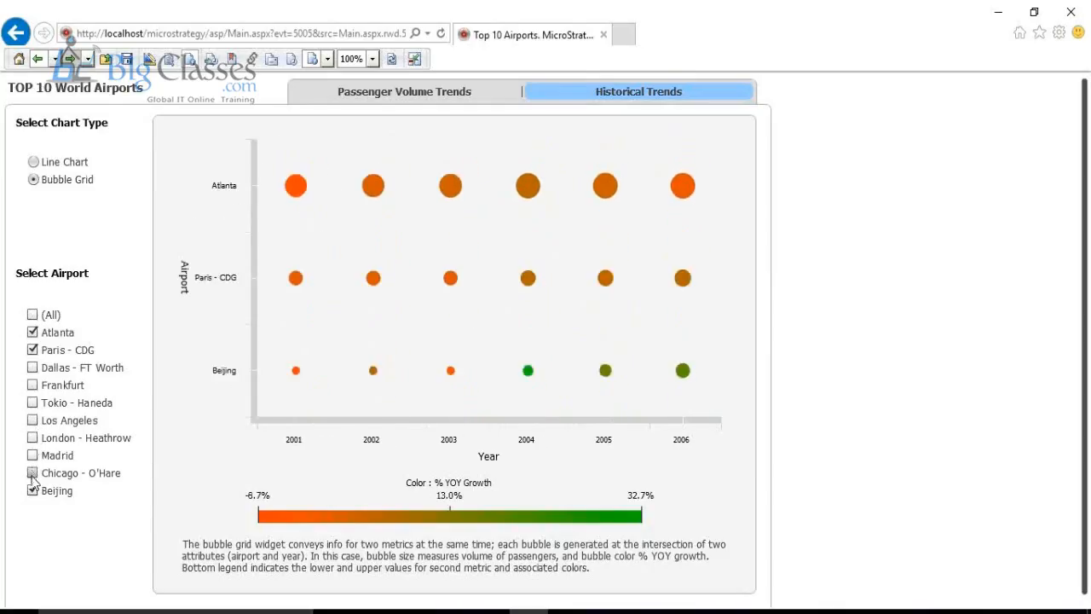
{"action": "left_click", "coordinate": [32, 491]}
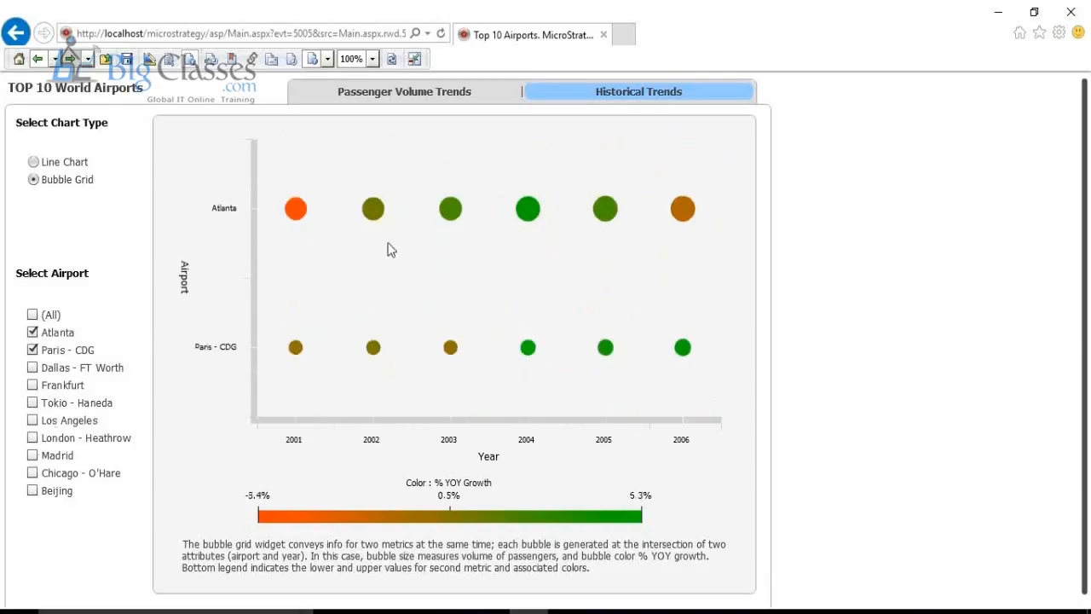
Step: Add Dallas - FT Worth, Frankfurt and Tokio - Haneda back to the bubble grid's airport selection
{"action": "left_click", "coordinate": [34, 368]}
{"action": "left_click", "coordinate": [34, 385]}
{"action": "left_click", "coordinate": [33, 403]}
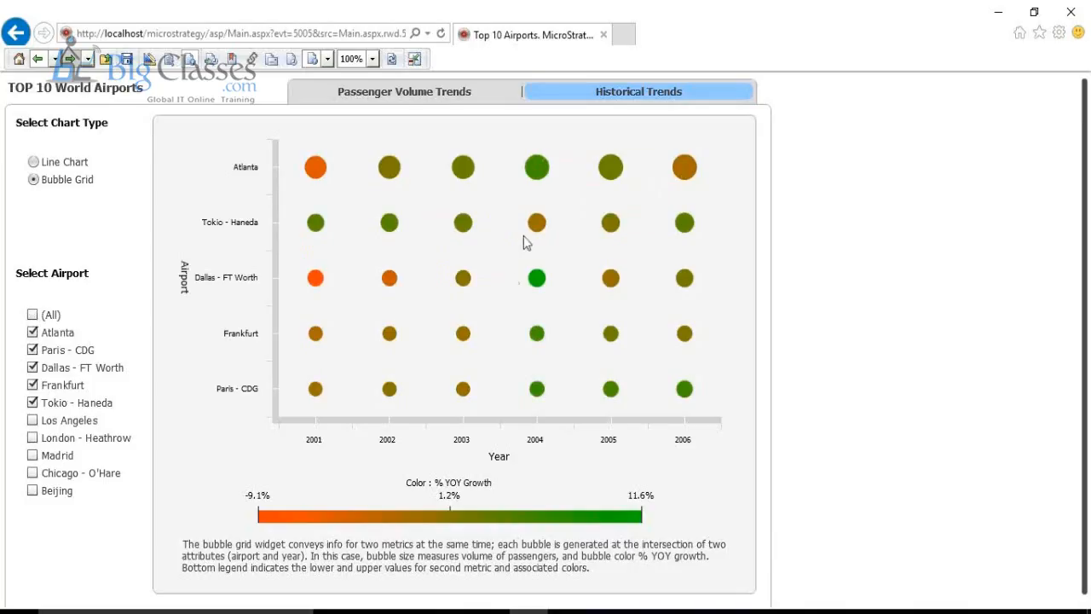
Step: Switch the historical trends to a line chart and include London - Heathrow, Los Angeles and Madrid
{"action": "left_click", "coordinate": [33, 162]}
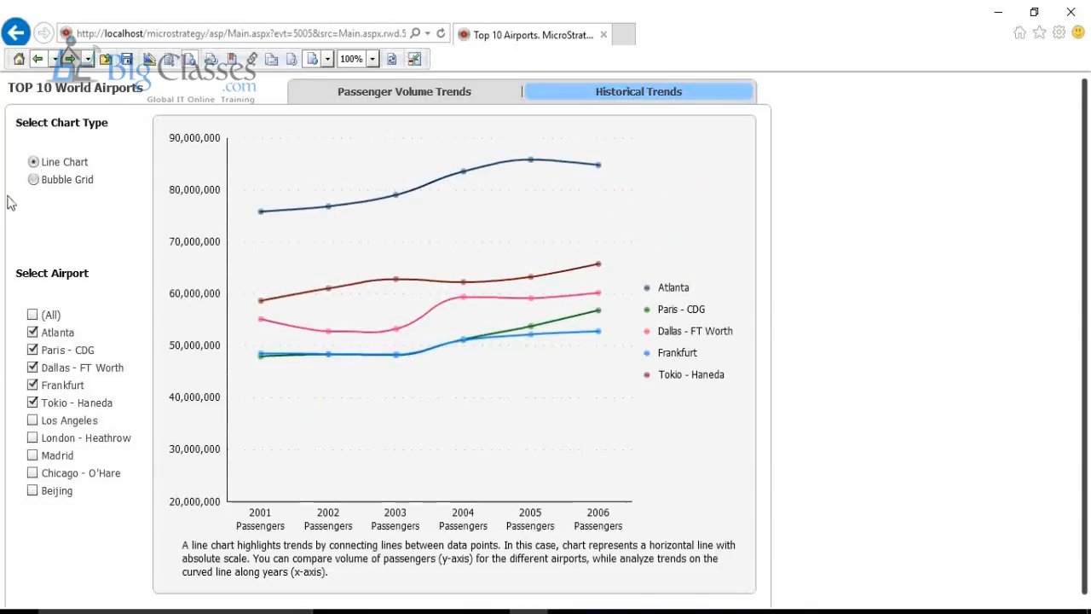
{"action": "left_click", "coordinate": [33, 438]}
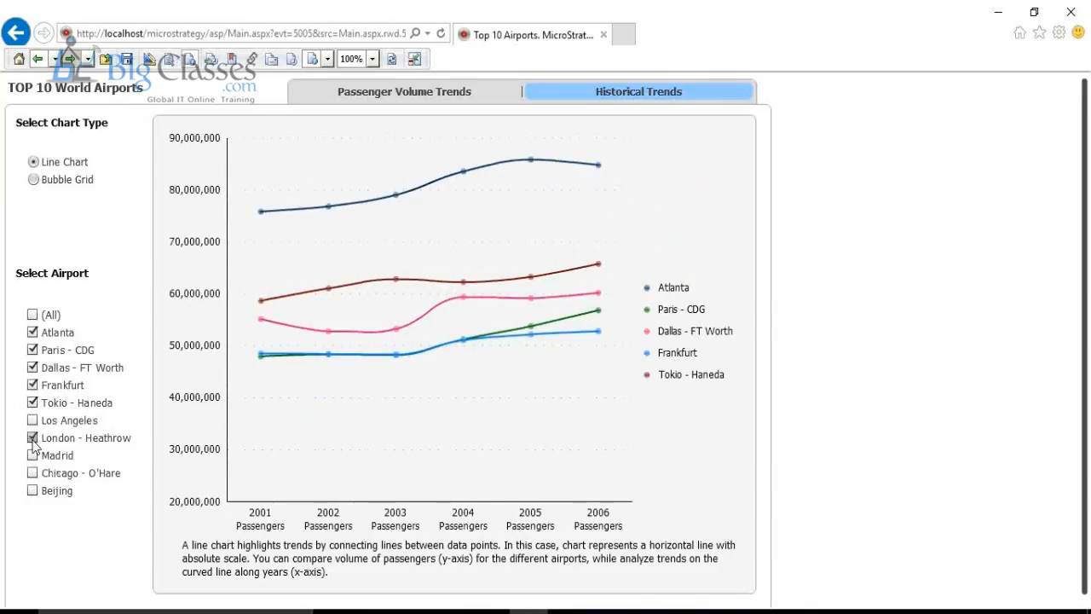
{"action": "left_click", "coordinate": [32, 420]}
{"action": "left_click", "coordinate": [32, 456]}
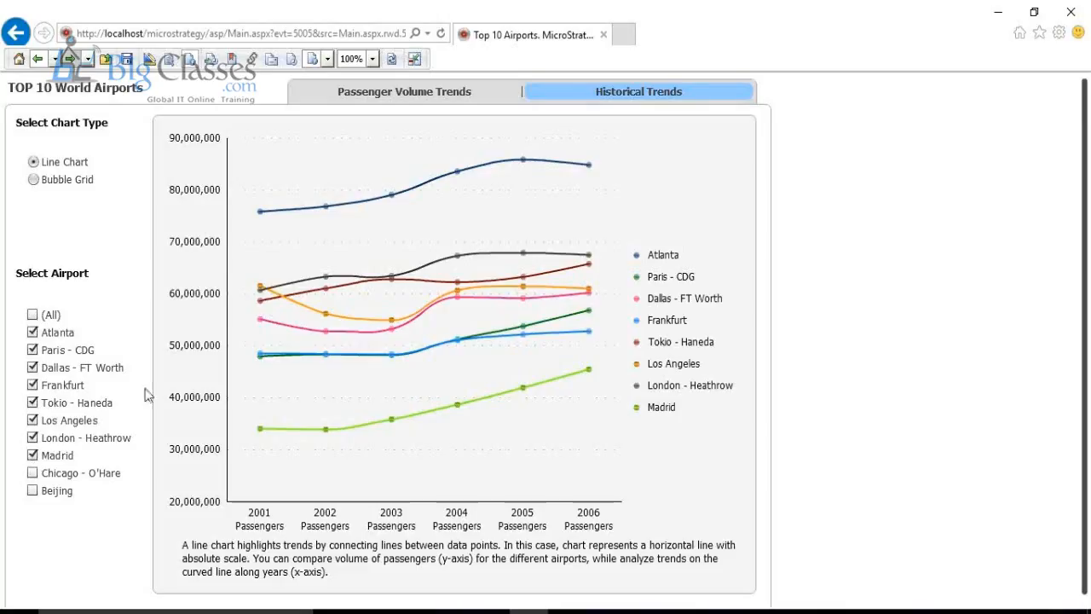
Step: Return to the MicroStrategy Tutorial home page and create a new dashboard from the ICube dataset in the BC folder
{"action": "left_click", "coordinate": [417, 61]}
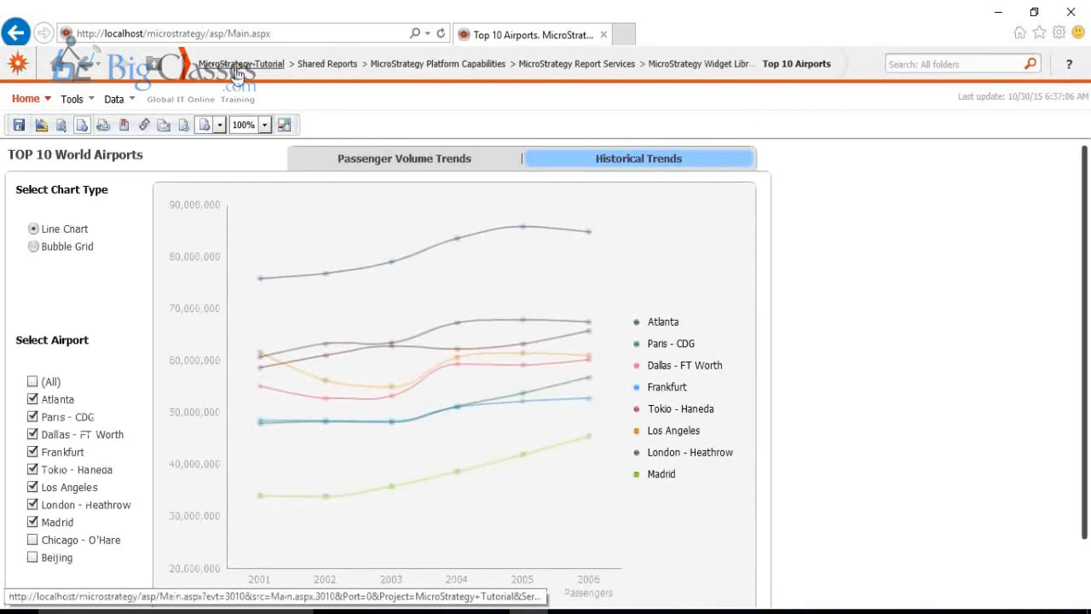
{"action": "left_click", "coordinate": [237, 69]}
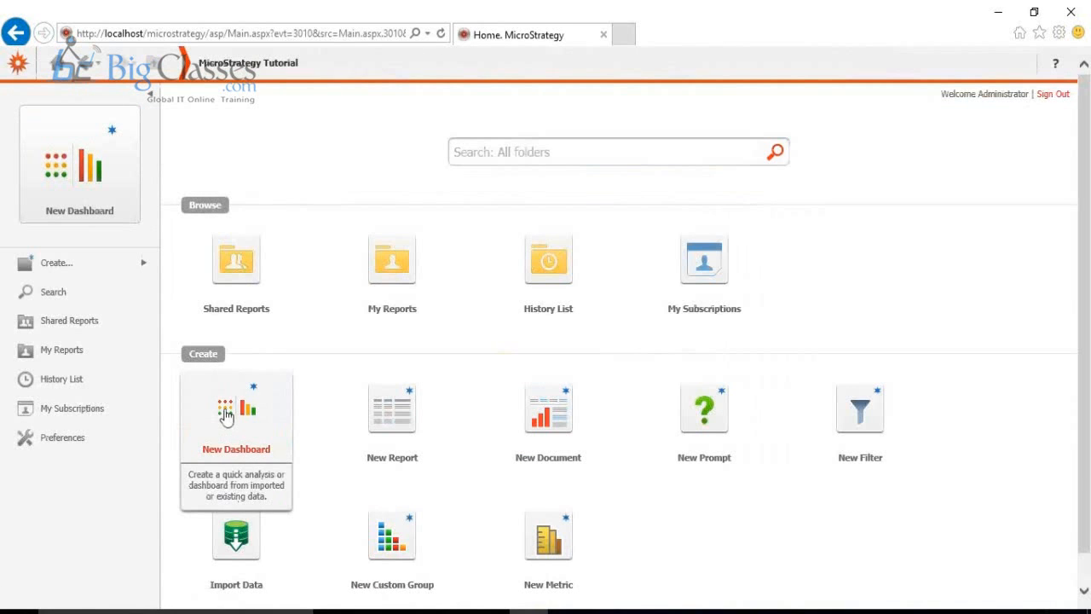
{"action": "left_click", "coordinate": [229, 414]}
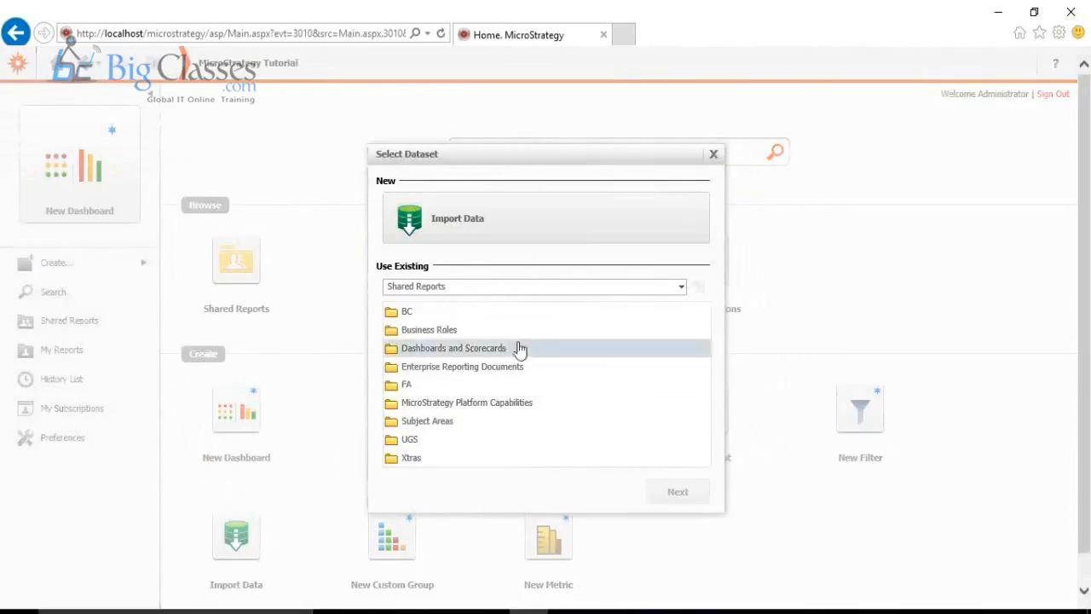
{"action": "left_click", "coordinate": [407, 313]}
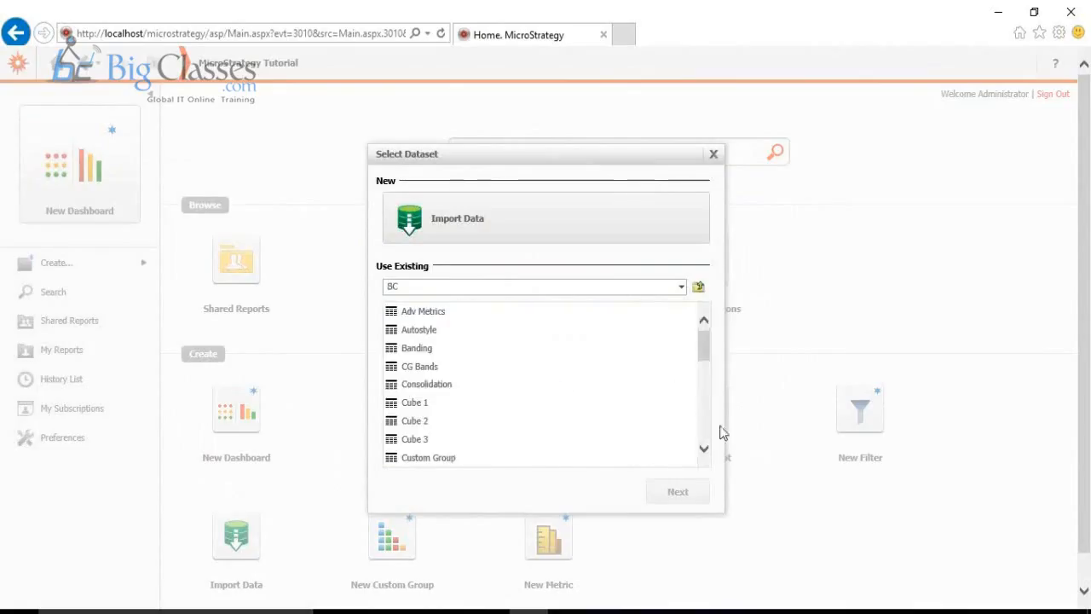
{"action": "scroll", "coordinate": [708, 438], "scroll_direction": "down", "scroll_amount": 3}
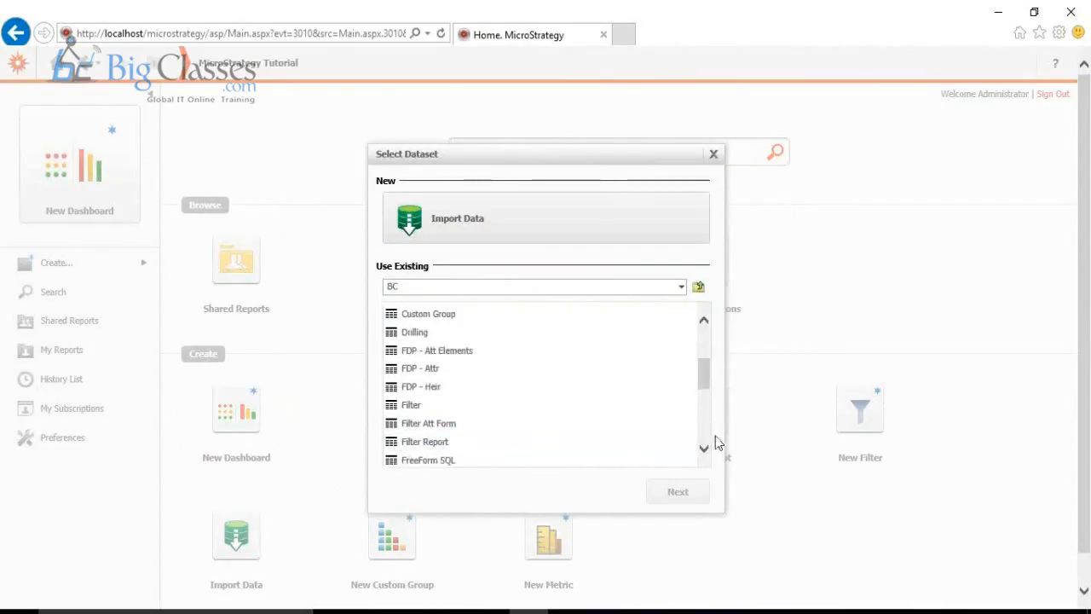
{"action": "scroll", "coordinate": [706, 433], "scroll_direction": "down", "scroll_amount": 3}
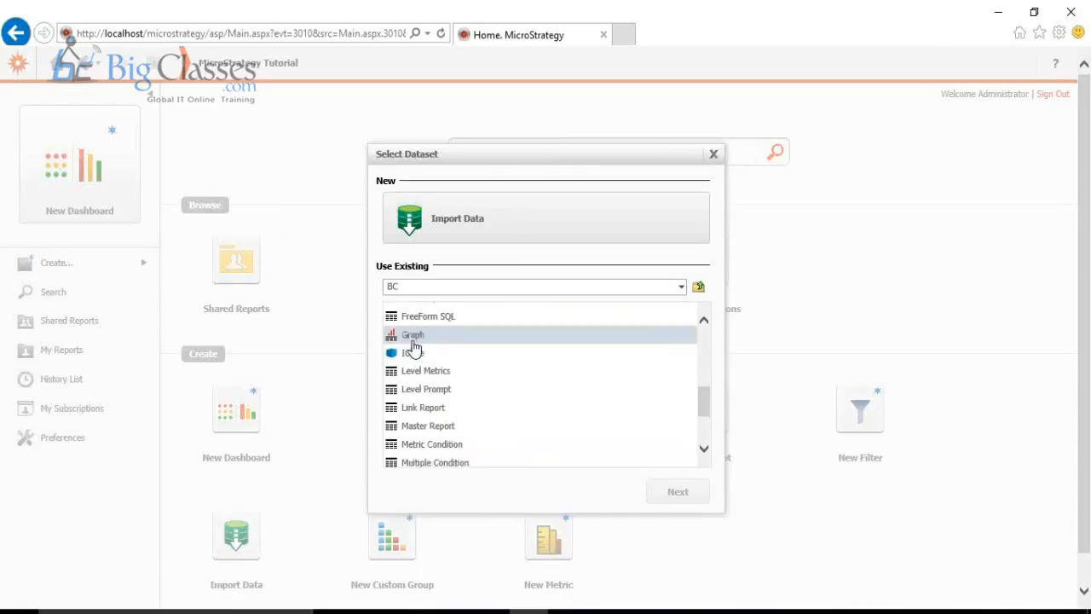
{"action": "left_click", "coordinate": [414, 353]}
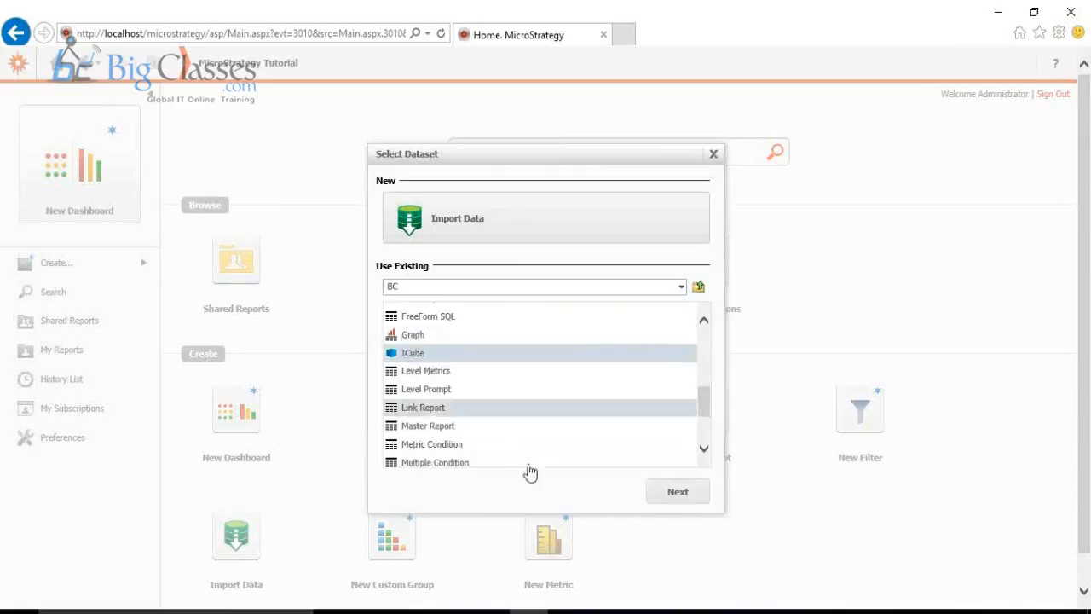
{"action": "left_click", "coordinate": [666, 499]}
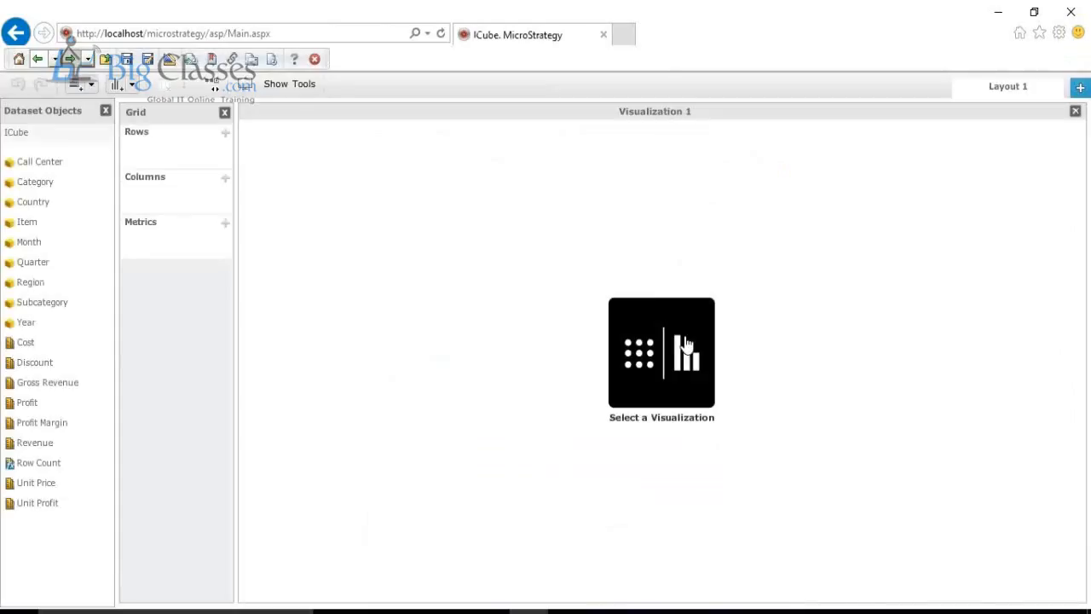
Step: Make the first visualization a grid and add Category and Region to its rows after Country
{"action": "left_click", "coordinate": [686, 343]}
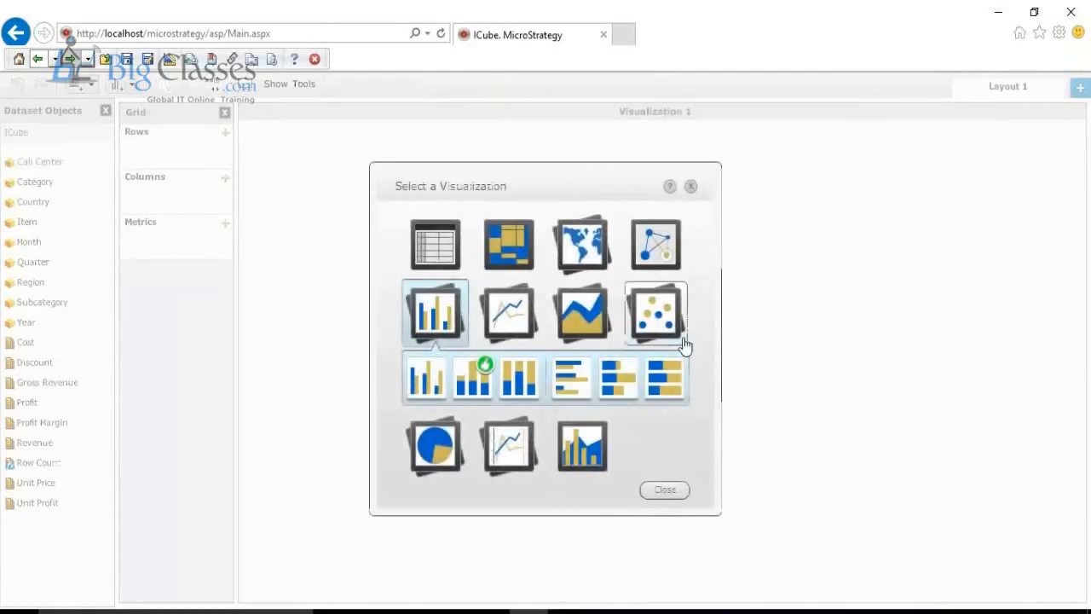
{"action": "left_click", "coordinate": [452, 247]}
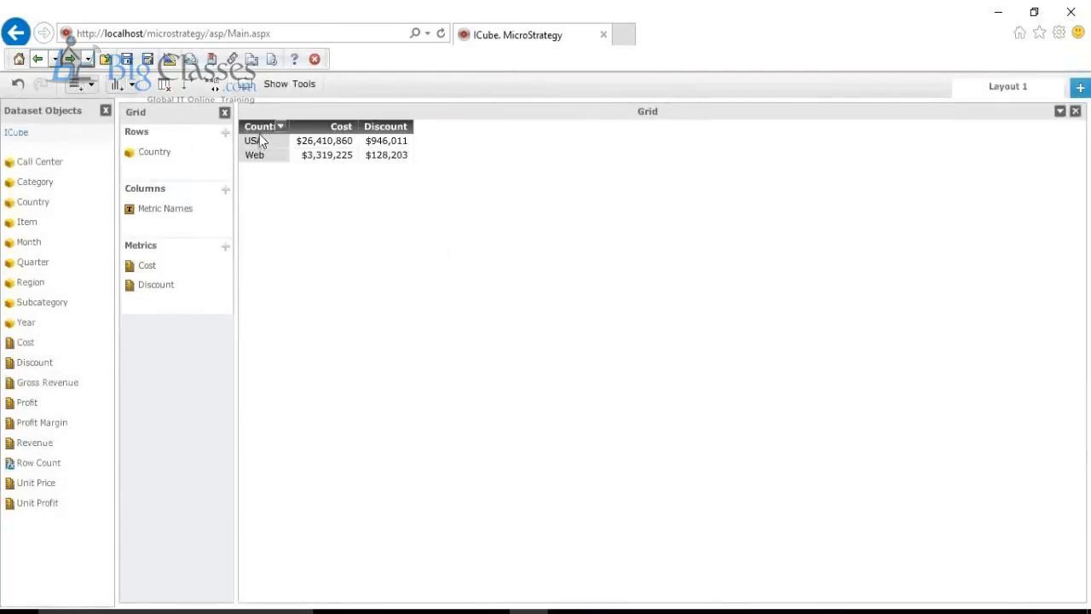
{"action": "left_click_drag", "start_coordinate": [29, 189], "coordinate": [143, 171]}
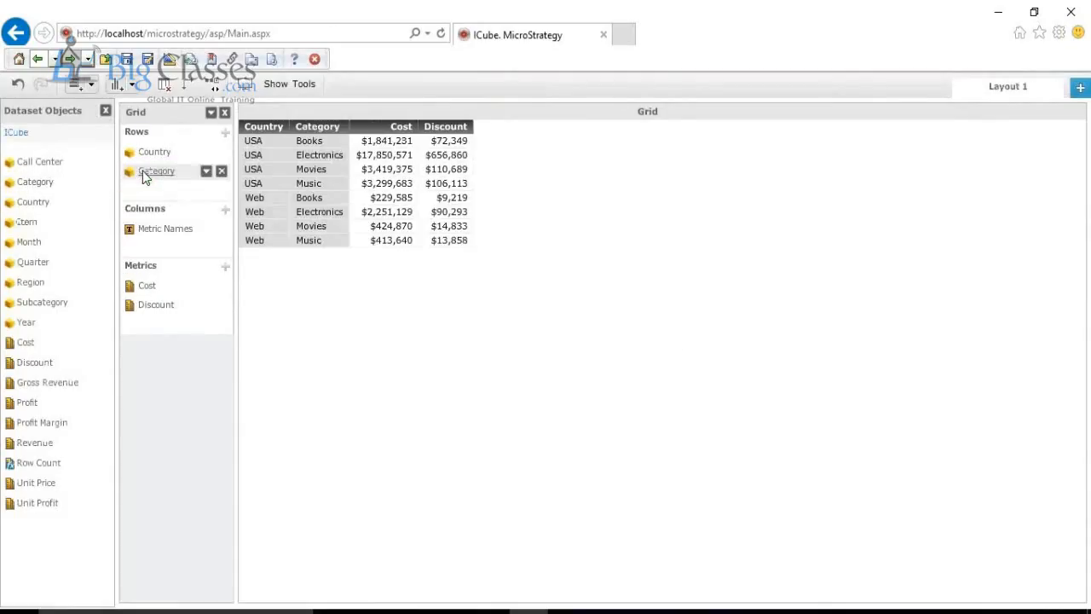
{"action": "left_click_drag", "start_coordinate": [27, 288], "coordinate": [147, 196]}
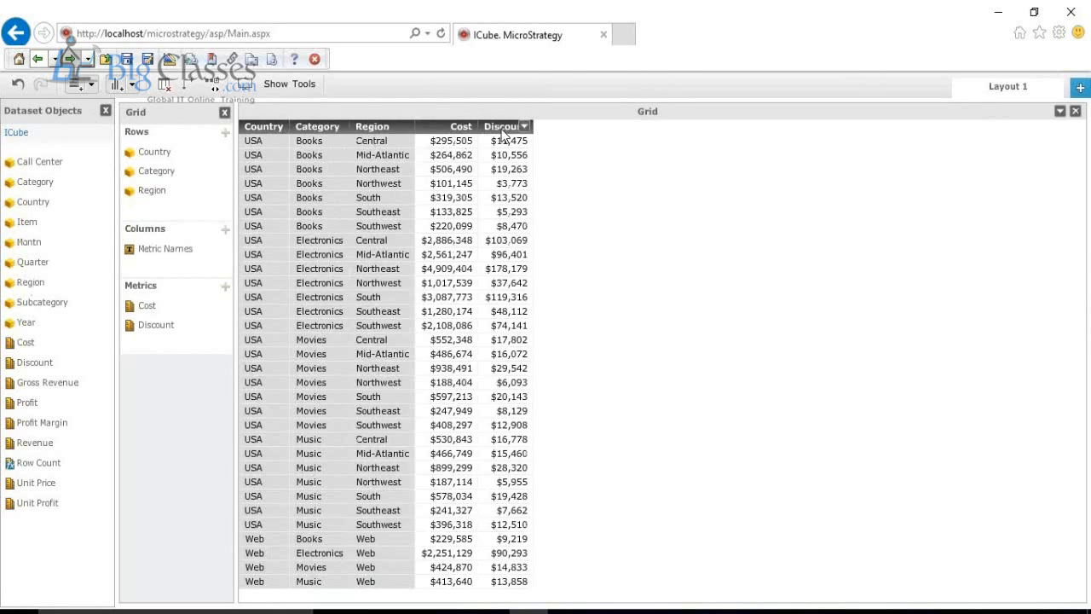
Step: Insert a second visualization as a heat map and group it by Region and Category instead of Country
{"action": "left_click", "coordinate": [117, 86]}
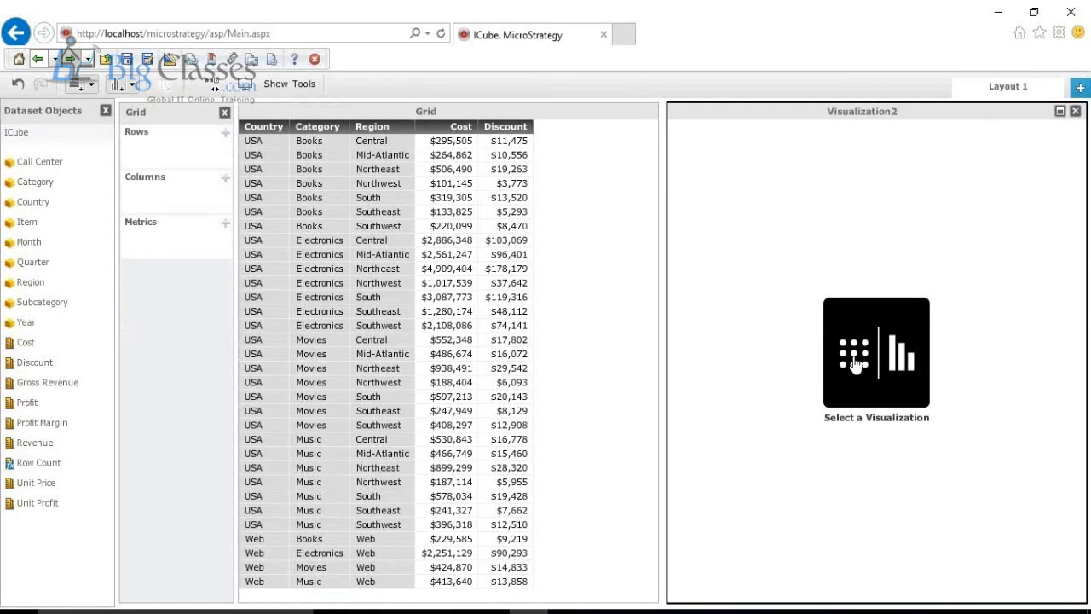
{"action": "left_click", "coordinate": [856, 365]}
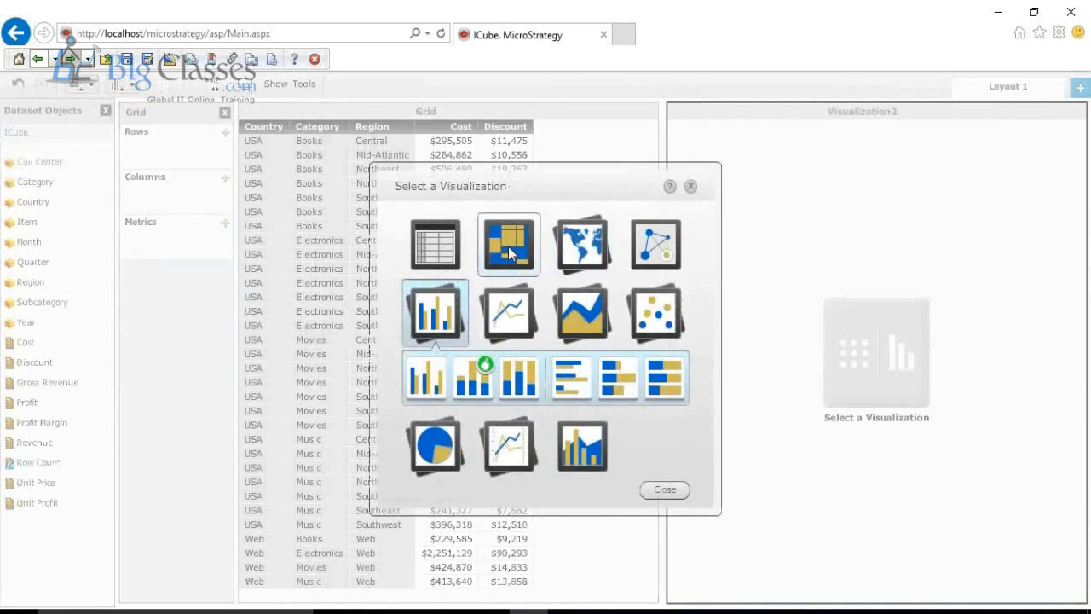
{"action": "left_click", "coordinate": [508, 247]}
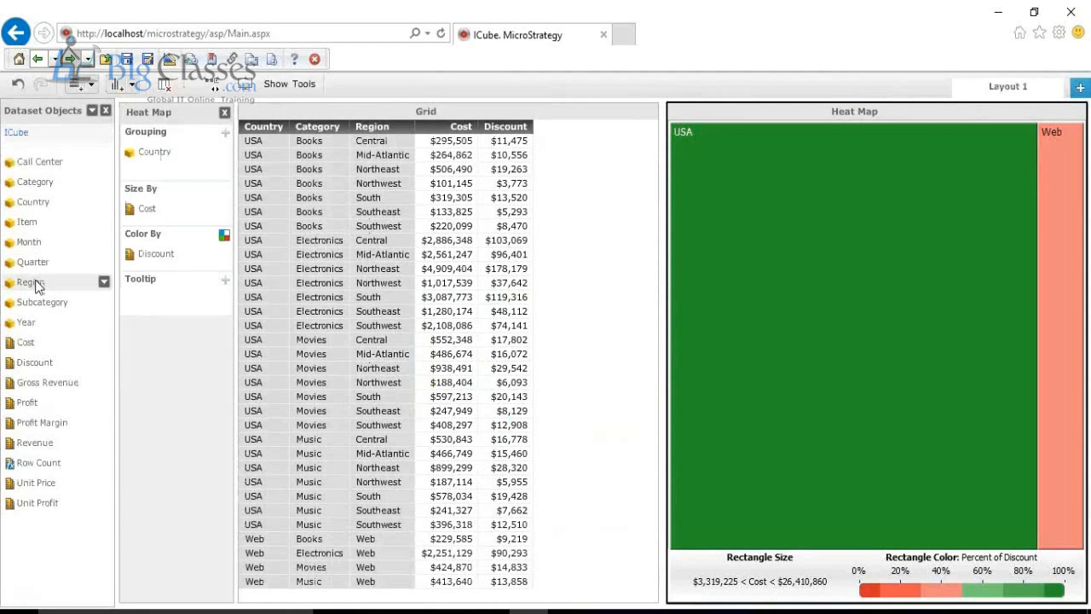
{"action": "left_click_drag", "start_coordinate": [36, 287], "coordinate": [154, 157]}
{"action": "left_click_drag", "start_coordinate": [38, 184], "coordinate": [155, 169]}
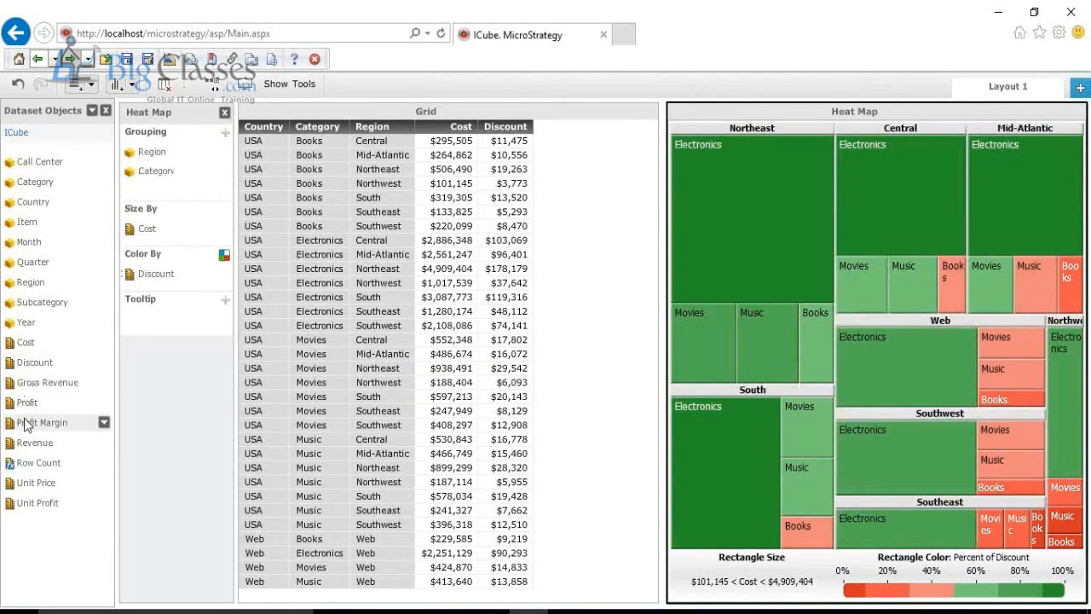
Step: Size the heat map's rectangles by Revenue and color them by Profit, and widen the heat map beside the grid
{"action": "left_click_drag", "start_coordinate": [33, 443], "coordinate": [145, 270]}
{"action": "left_click_drag", "start_coordinate": [156, 209], "coordinate": [152, 228]}
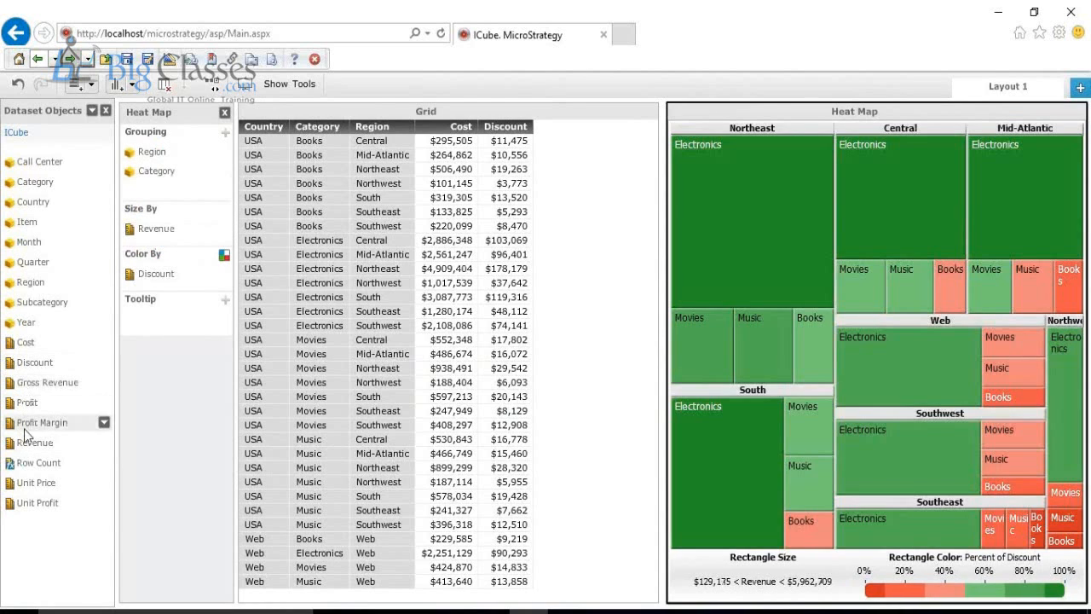
{"action": "left_click_drag", "start_coordinate": [37, 399], "coordinate": [153, 275]}
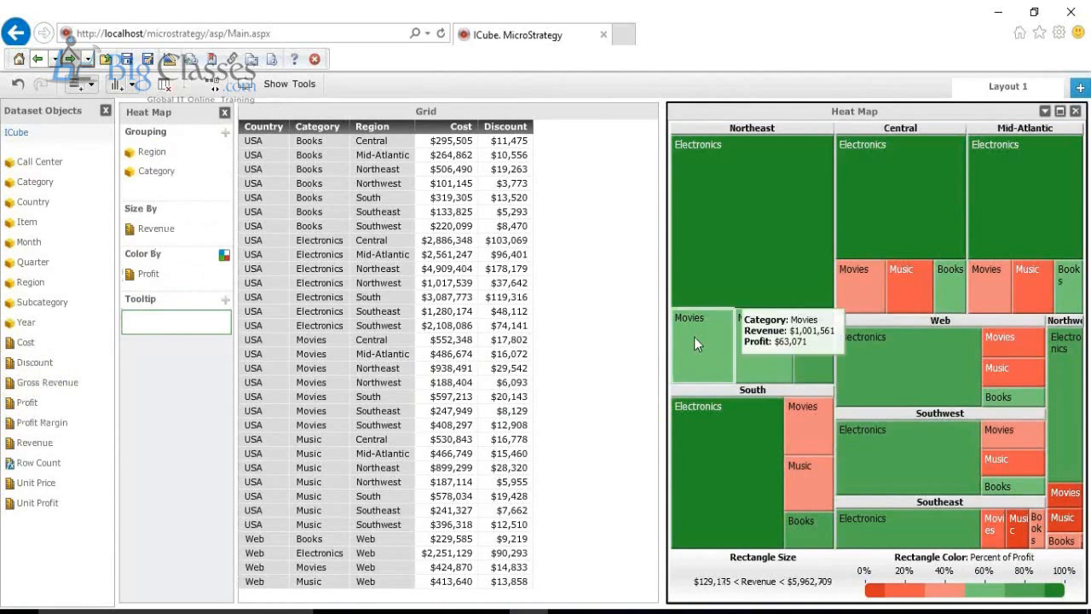
{"action": "left_click_drag", "start_coordinate": [664, 335], "coordinate": [580, 329]}
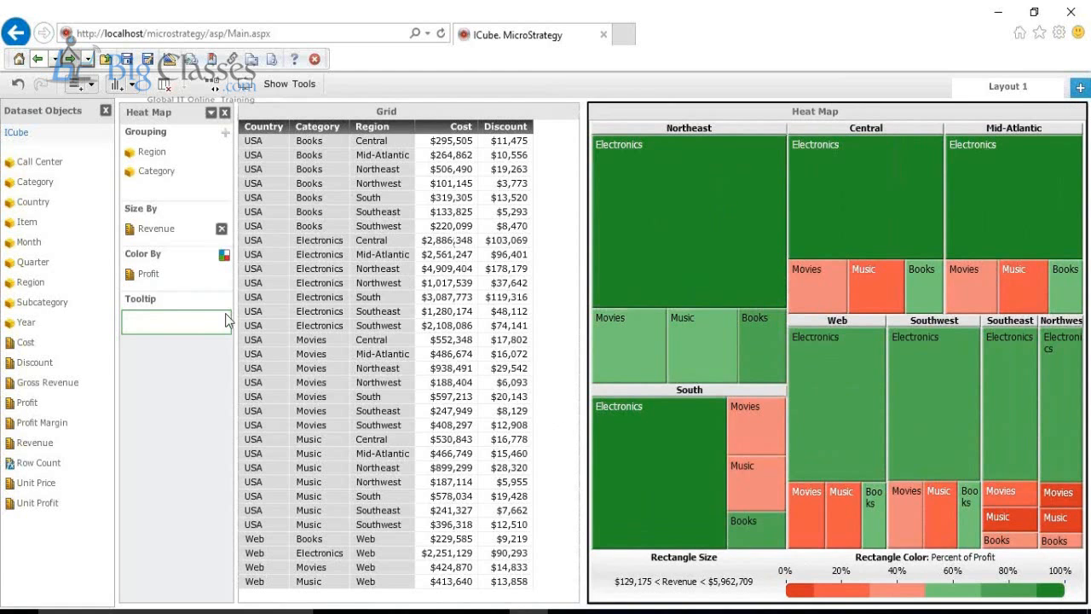
Step: Insert a third visualization, place it below the grid and make it a pie chart
{"action": "left_click", "coordinate": [74, 88]}
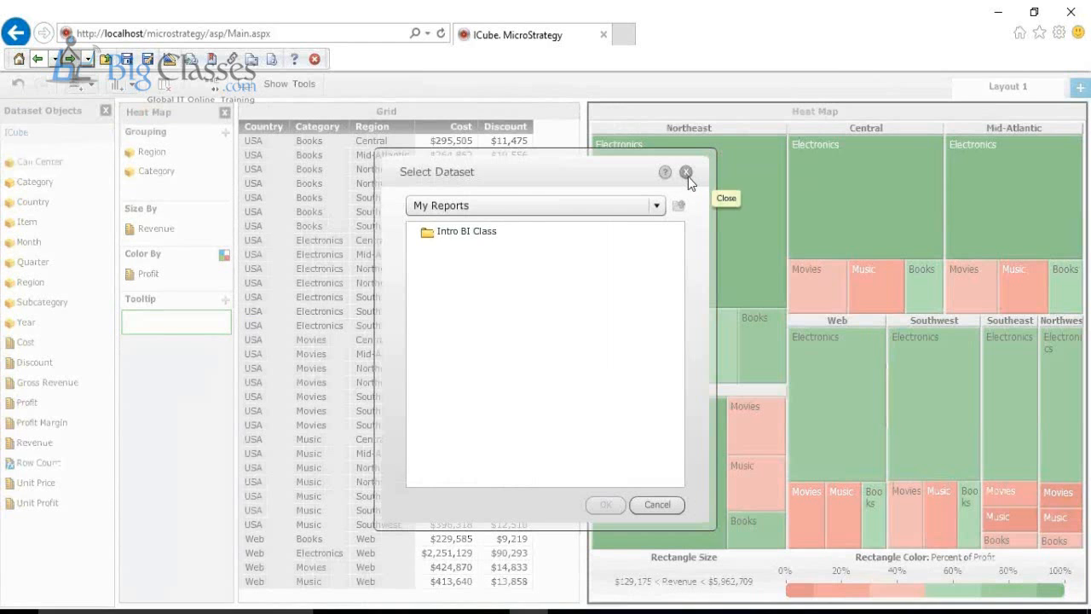
{"action": "left_click", "coordinate": [688, 175]}
{"action": "left_click", "coordinate": [214, 85]}
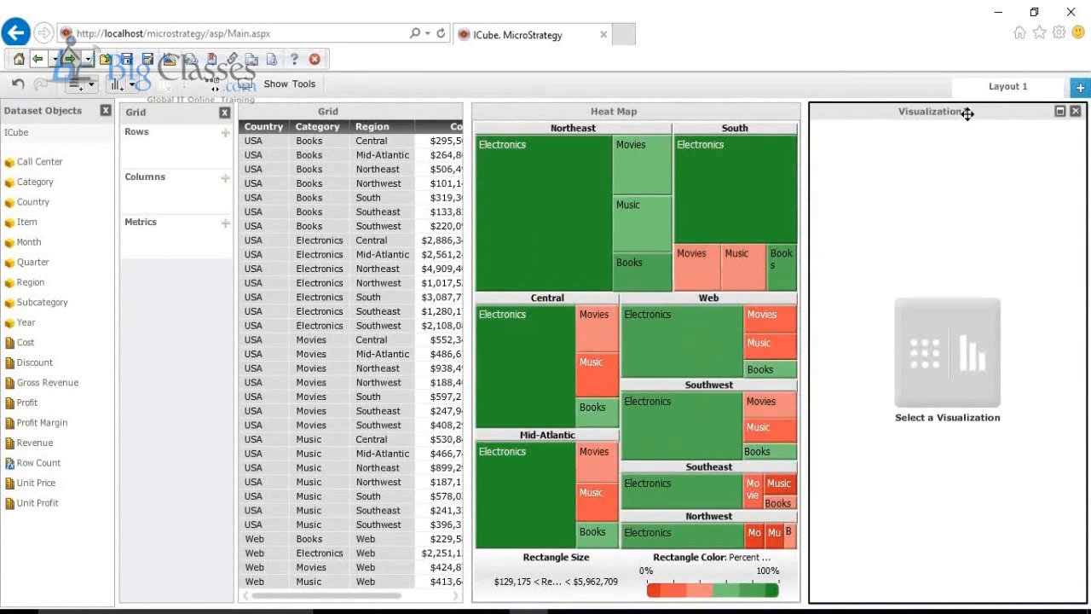
{"action": "left_click_drag", "start_coordinate": [968, 113], "coordinate": [367, 410]}
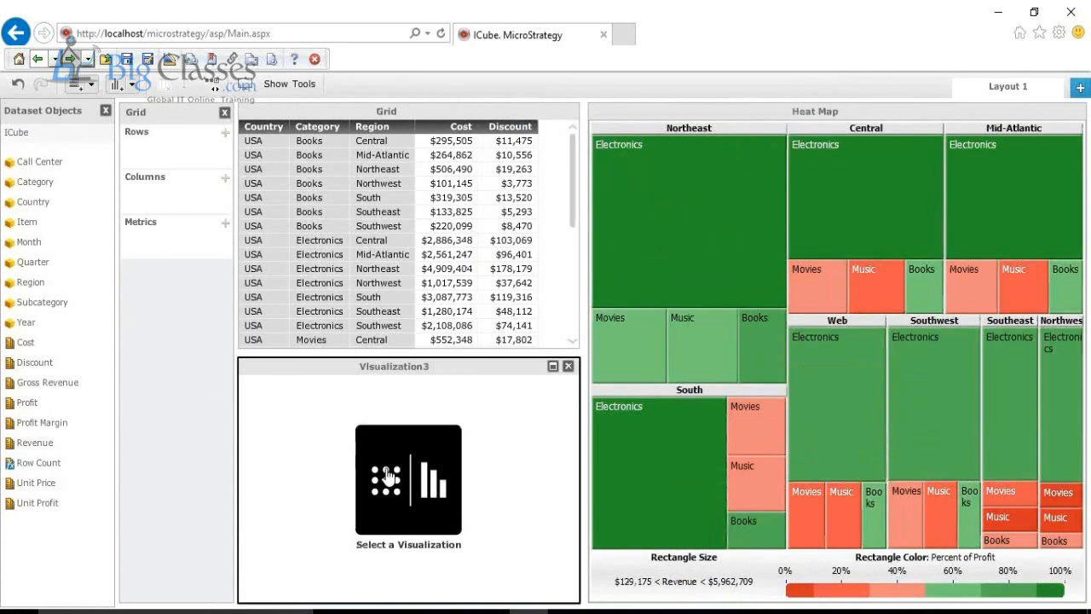
{"action": "left_click", "coordinate": [388, 477]}
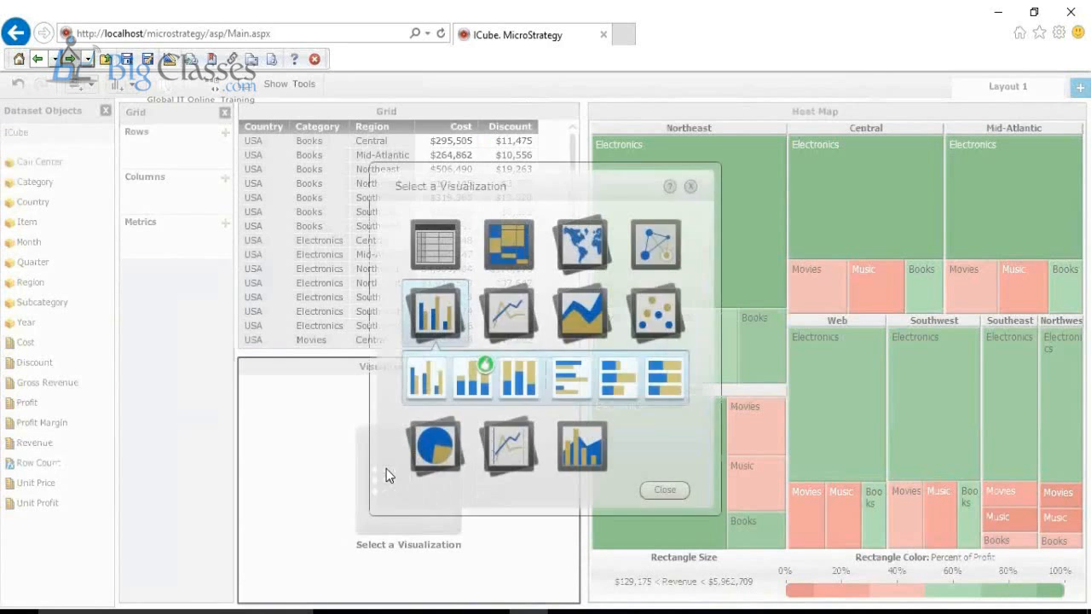
{"action": "left_click", "coordinate": [416, 462]}
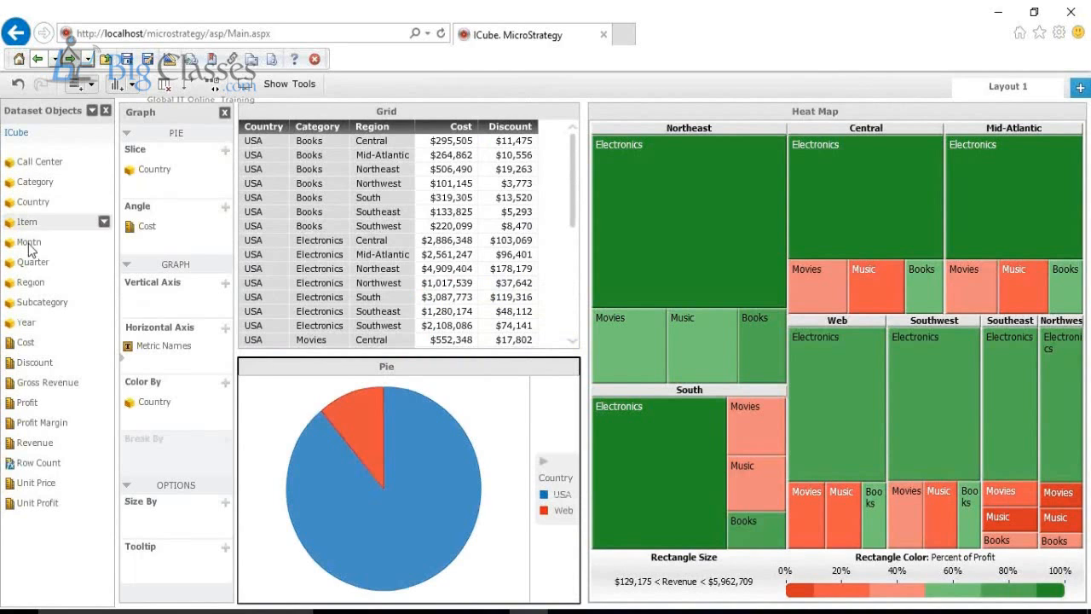
Step: Slice and color the pie chart by Region instead of Country, and use Gross Revenue for its angle instead of Cost
{"action": "left_click_drag", "start_coordinate": [35, 284], "coordinate": [163, 176]}
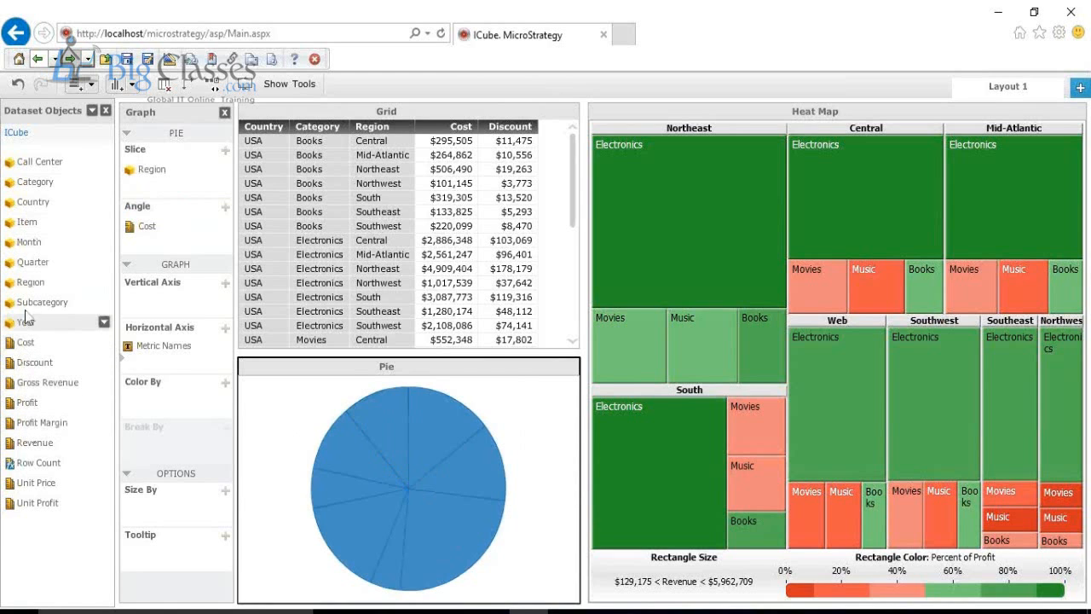
{"action": "left_click_drag", "start_coordinate": [28, 288], "coordinate": [167, 413]}
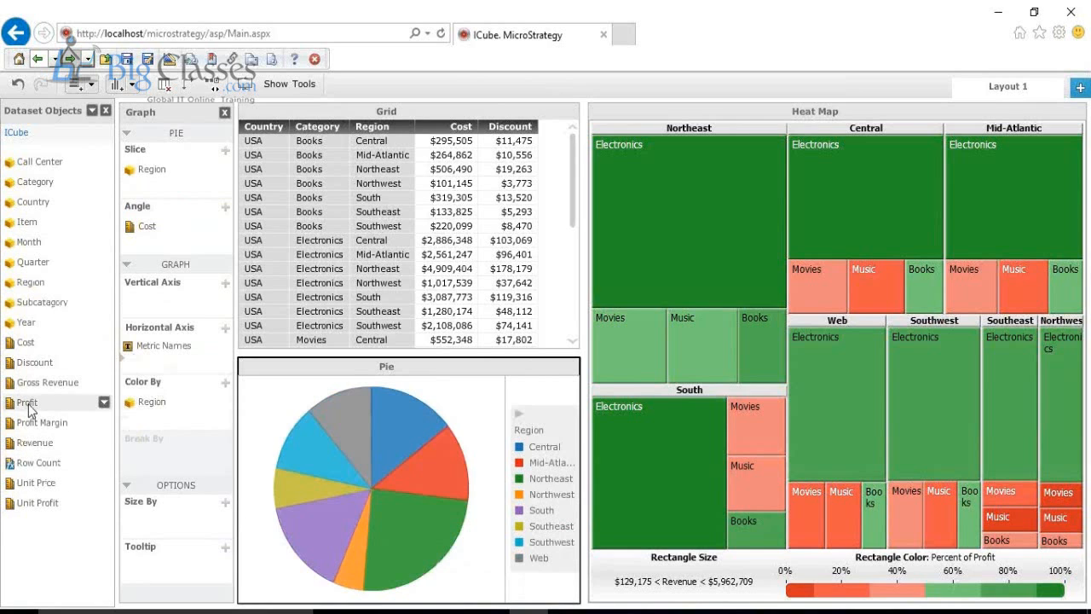
{"action": "left_click_drag", "start_coordinate": [37, 383], "coordinate": [151, 220]}
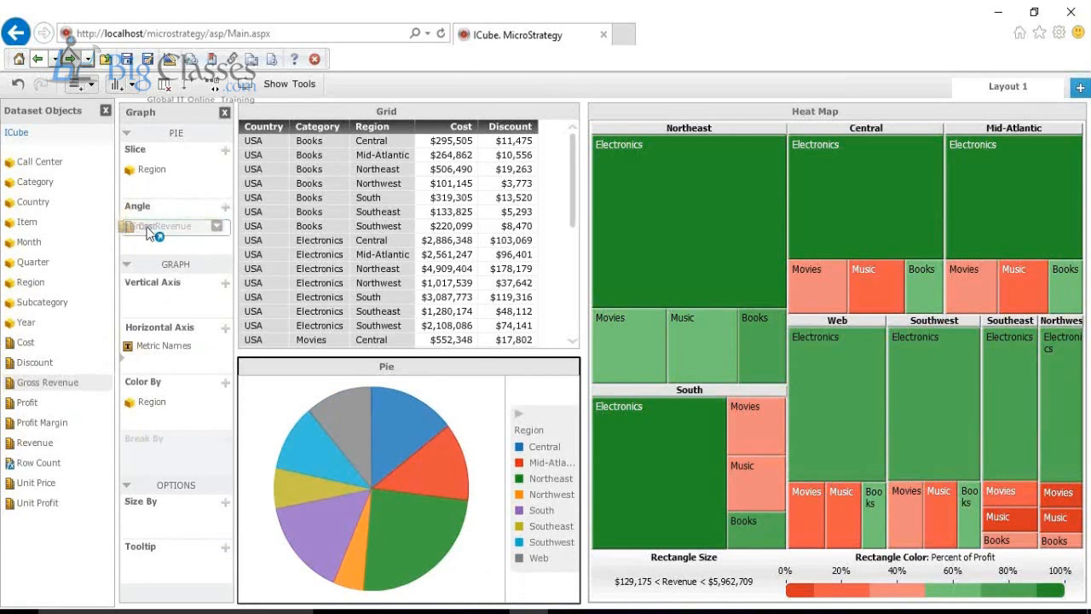
Step: Insert a fourth visualization below the heat map as a clustered horizontal bar chart and preview the dashboard in full-screen presentation view
{"action": "mouse_move", "coordinate": [900, 506]}
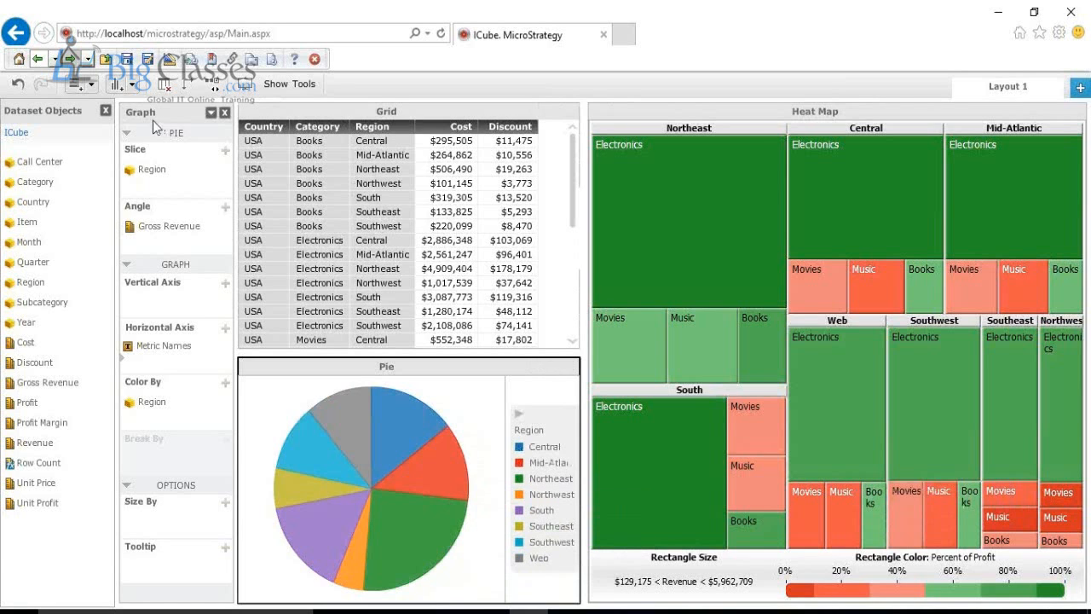
{"action": "left_click", "coordinate": [110, 87]}
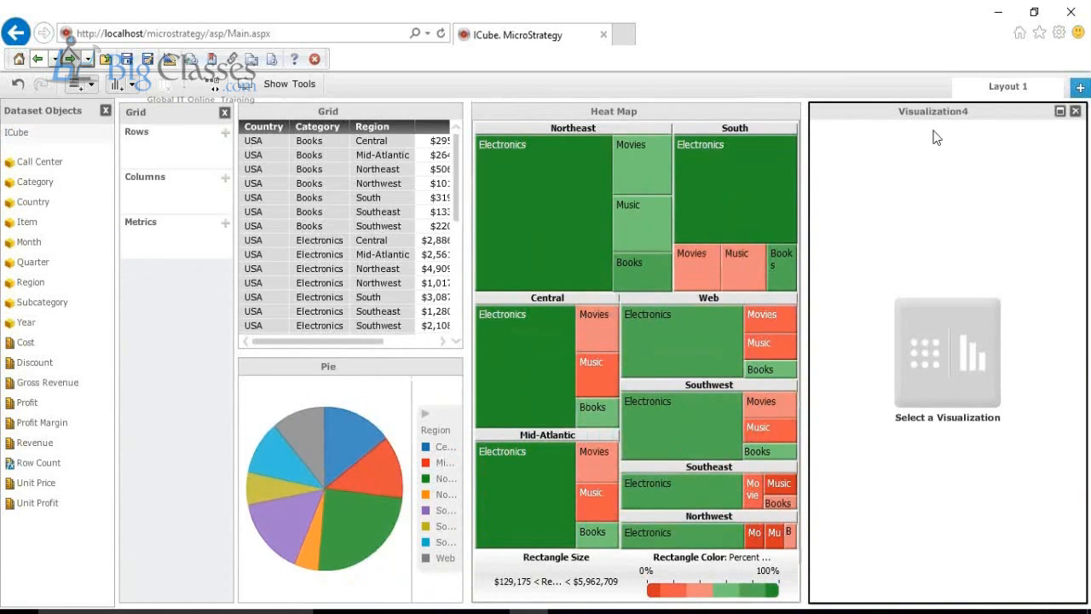
{"action": "left_click_drag", "start_coordinate": [922, 117], "coordinate": [621, 433]}
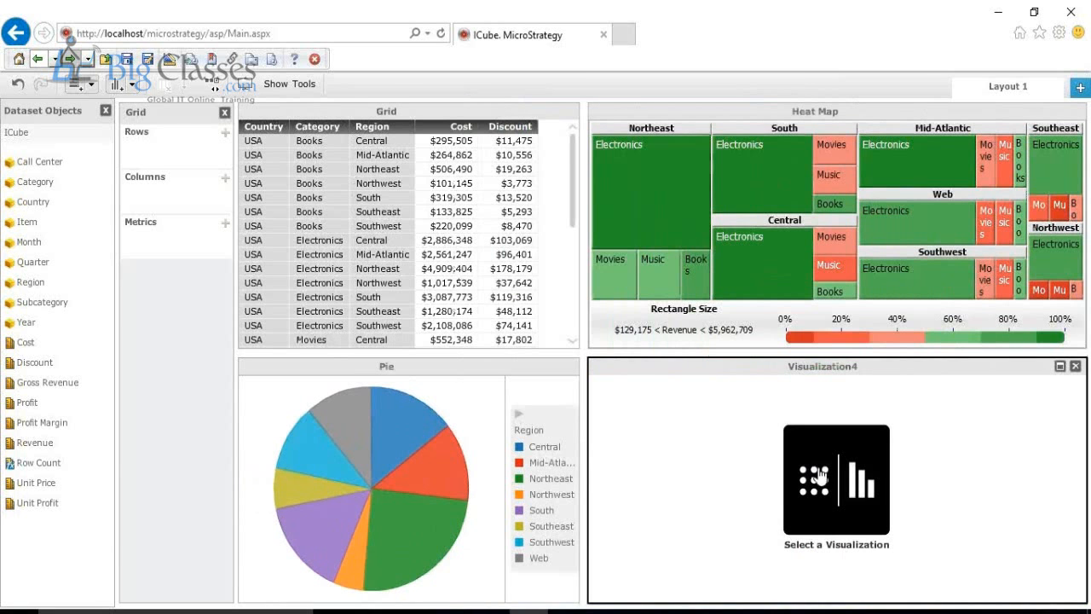
{"action": "left_click", "coordinate": [820, 475]}
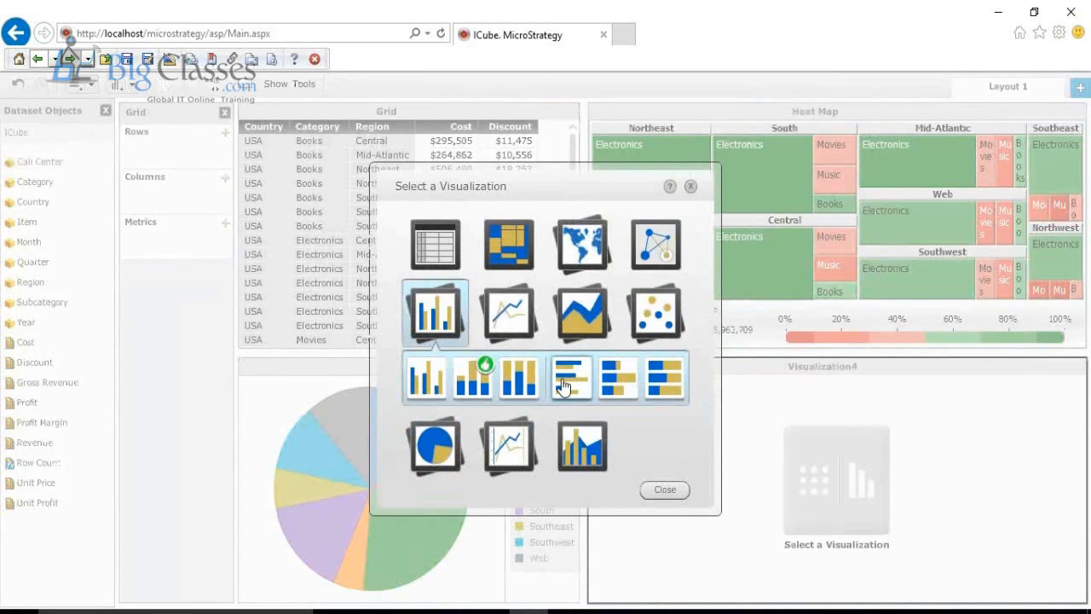
{"action": "left_click", "coordinate": [562, 387]}
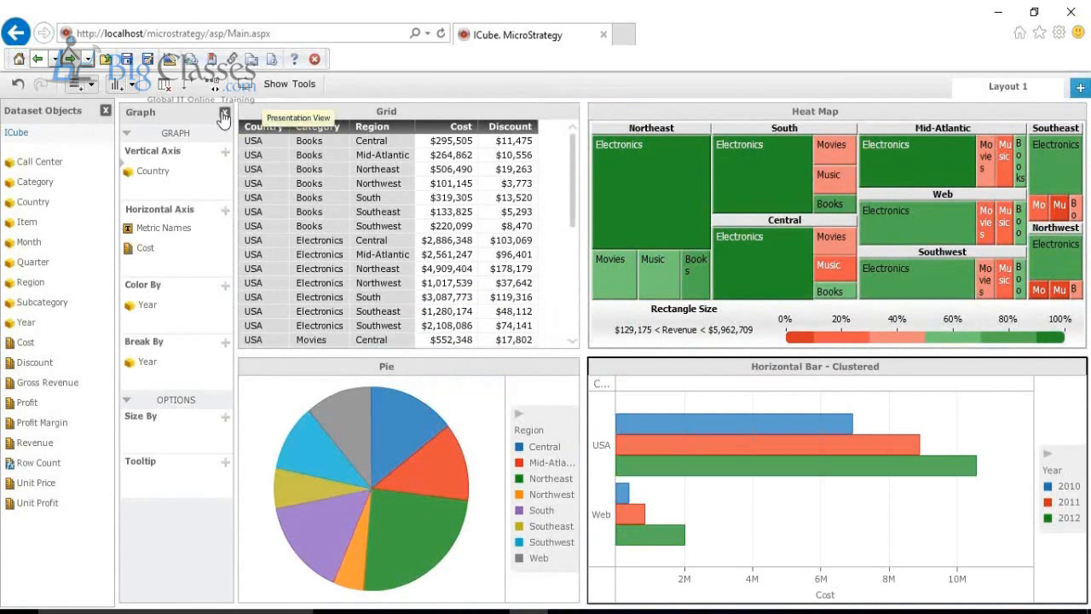
{"action": "left_click", "coordinate": [245, 87]}
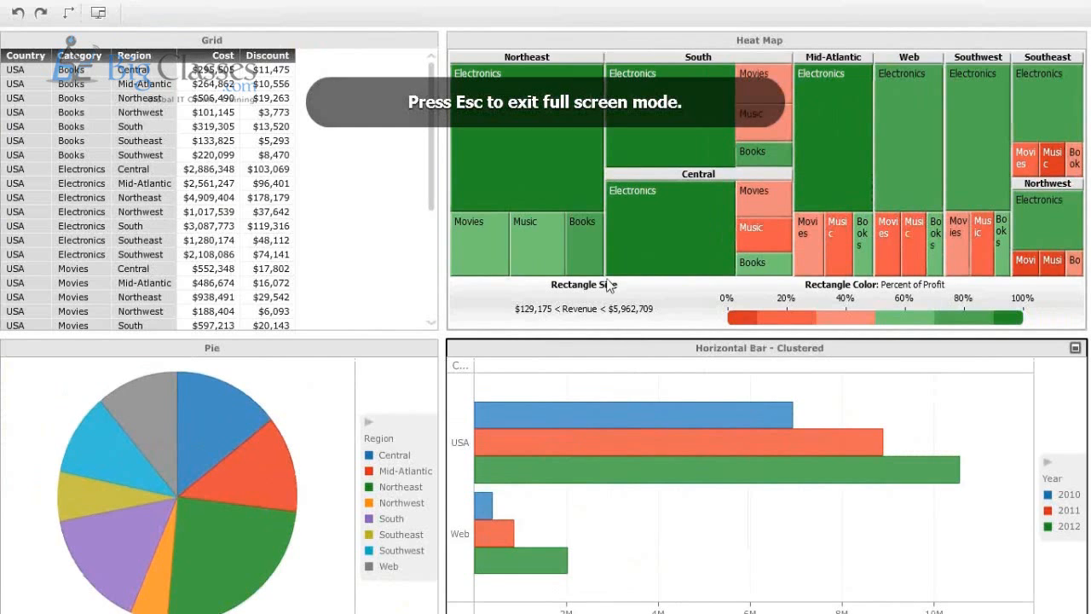
{"action": "key", "text": "Escape"}
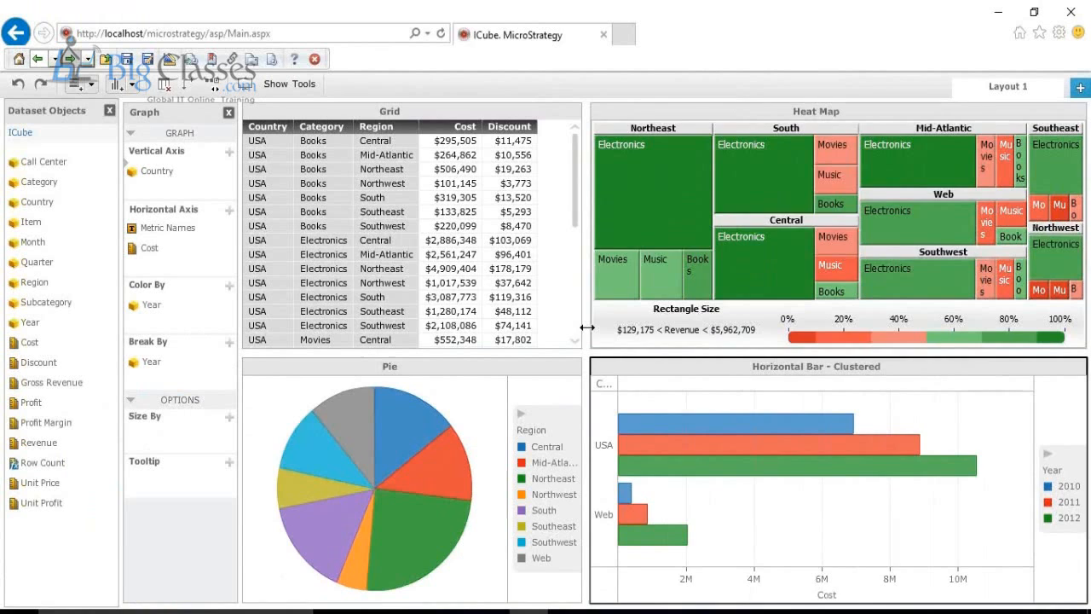
Step: Widen the grid and pie column, make the grid and heat map taller than the charts below them, and request presentation view again
{"action": "left_click_drag", "start_coordinate": [586, 326], "coordinate": [644, 348]}
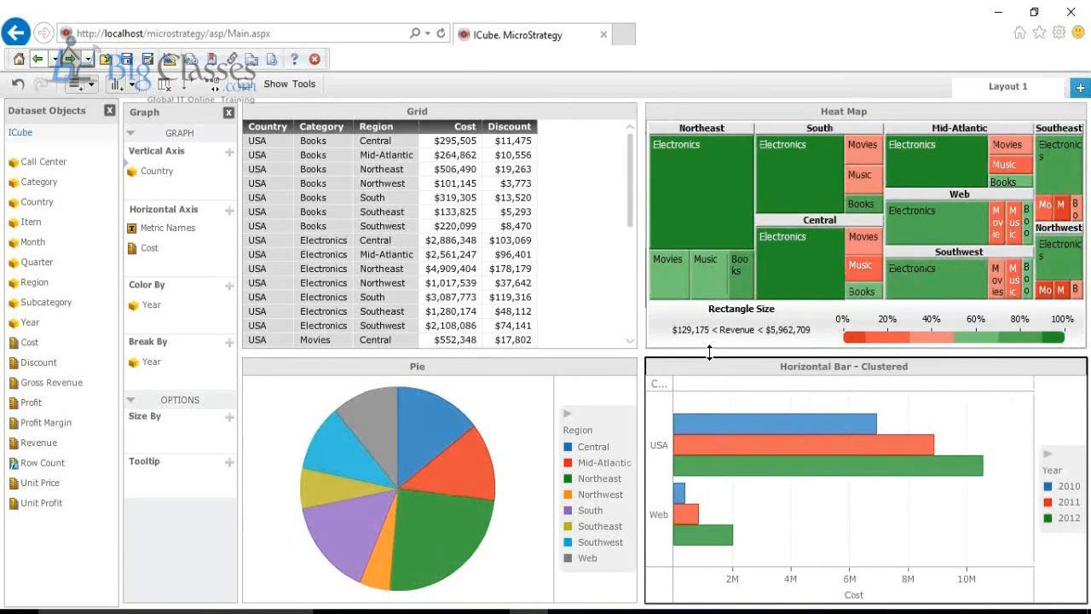
{"action": "left_click_drag", "start_coordinate": [709, 352], "coordinate": [707, 439]}
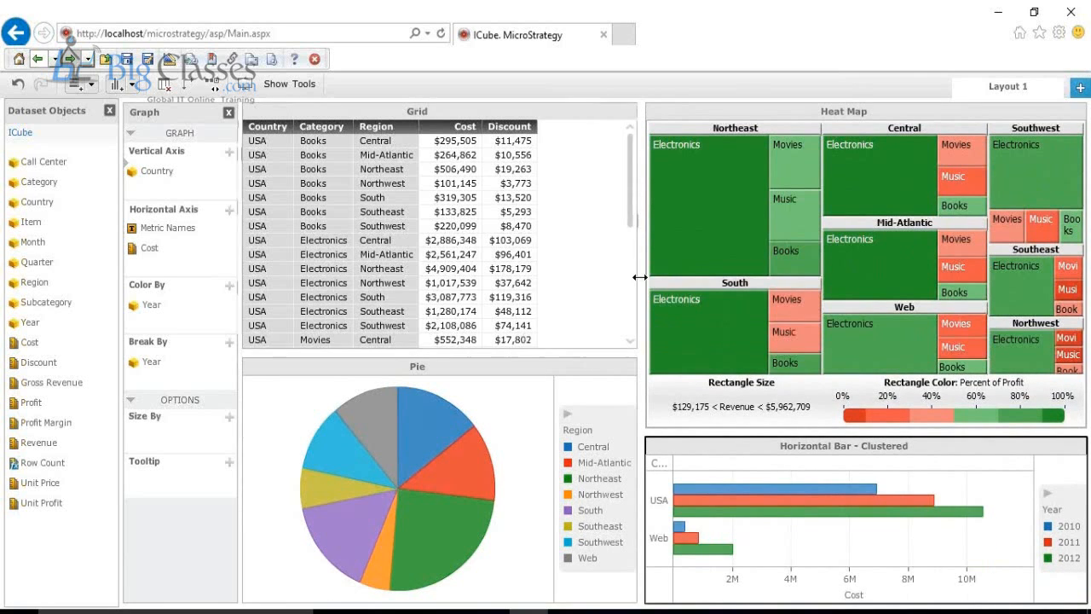
{"action": "left_click_drag", "start_coordinate": [487, 349], "coordinate": [481, 435]}
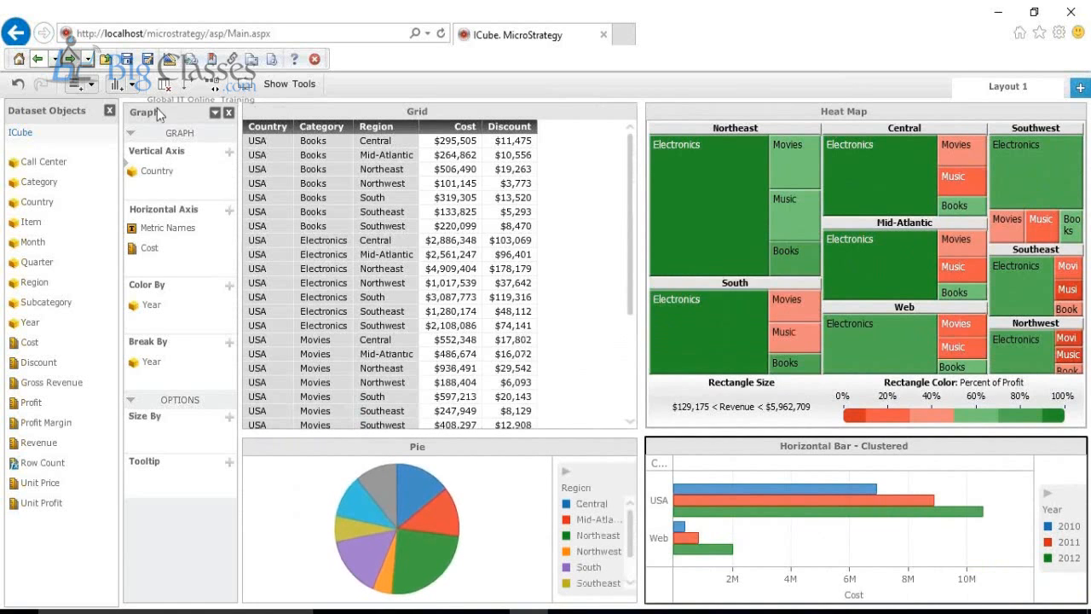
{"action": "left_click", "coordinate": [243, 87]}
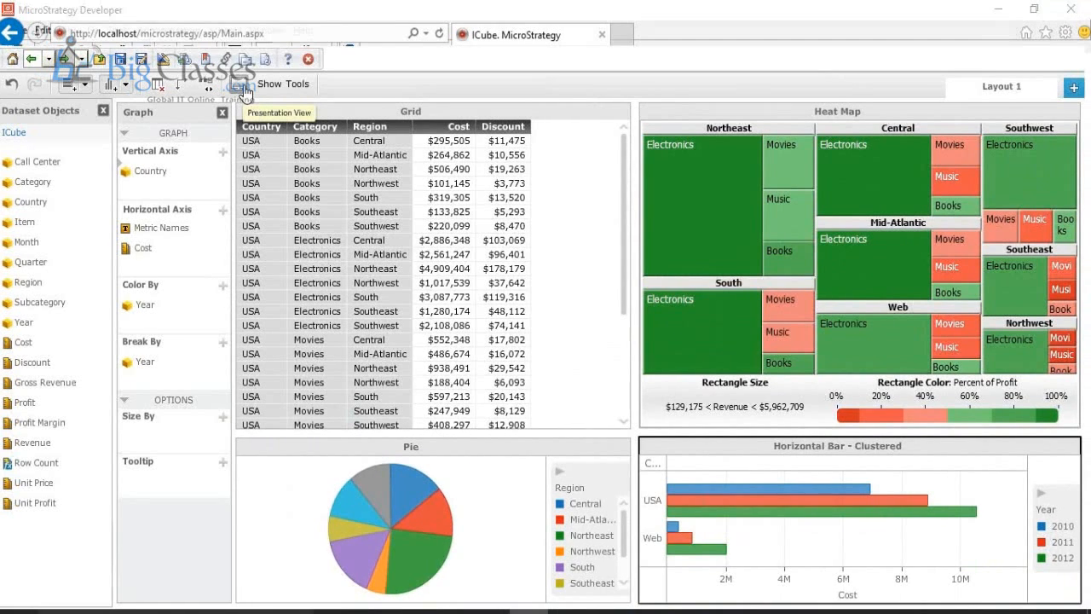